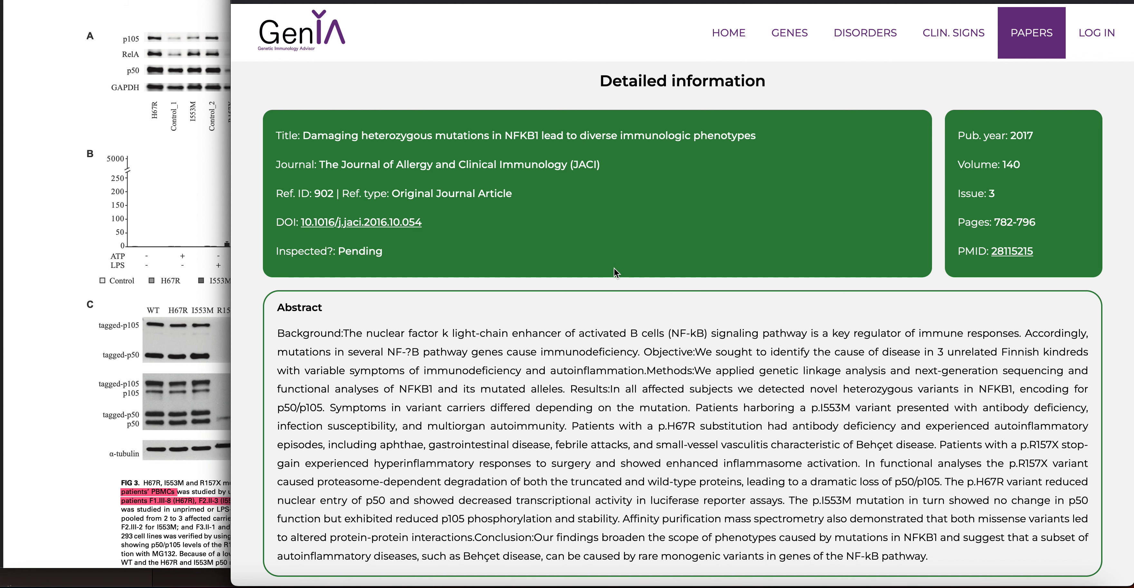
Scroll through the Ref.ID 902 paper's title box and abstract down to Reported subjects
scroll(467, 243, up, 1)
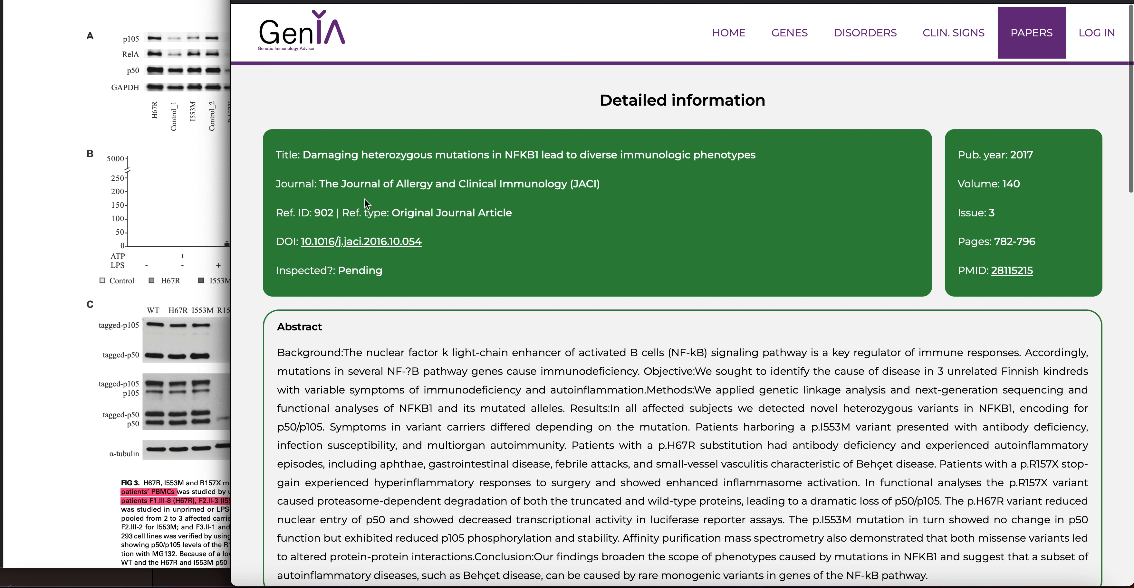
scroll(472, 225, down, 1)
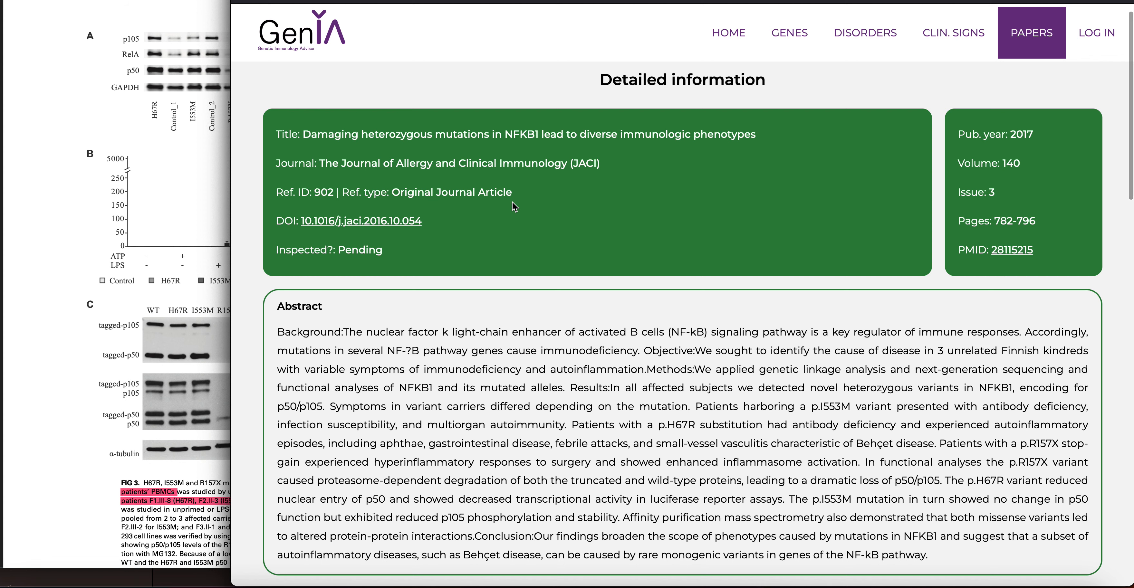
scroll(512, 202, down, 1)
scroll(678, 276, down, 10)
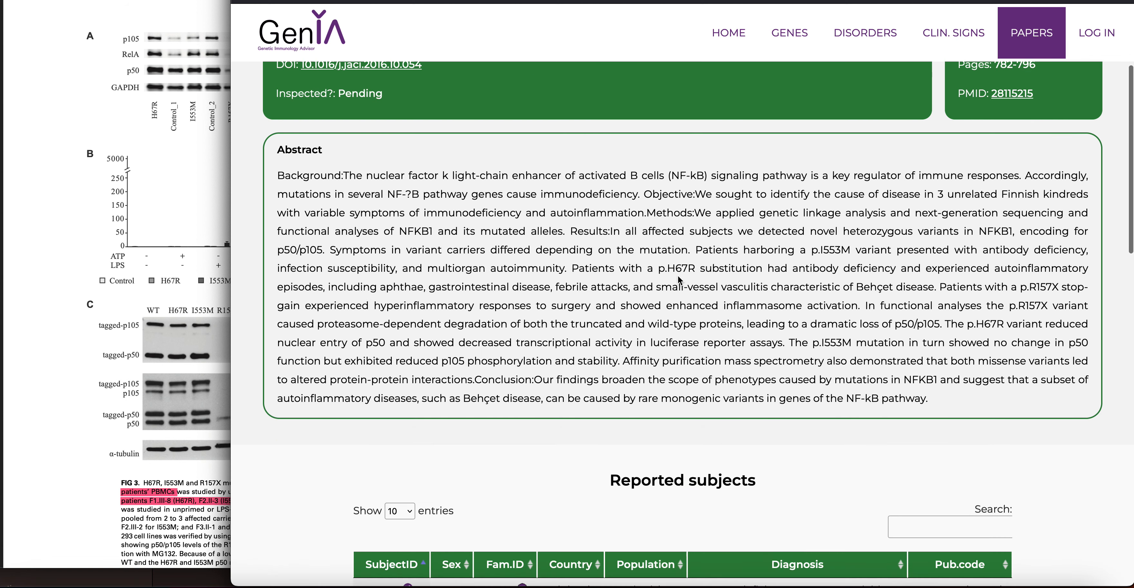
scroll(677, 275, down, 2)
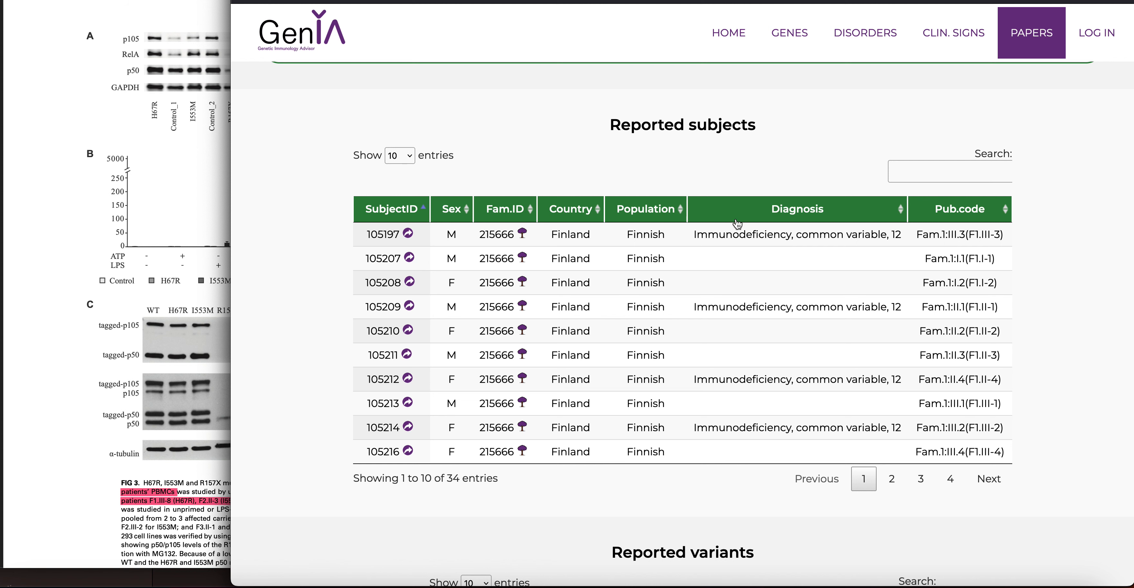
click(988, 479)
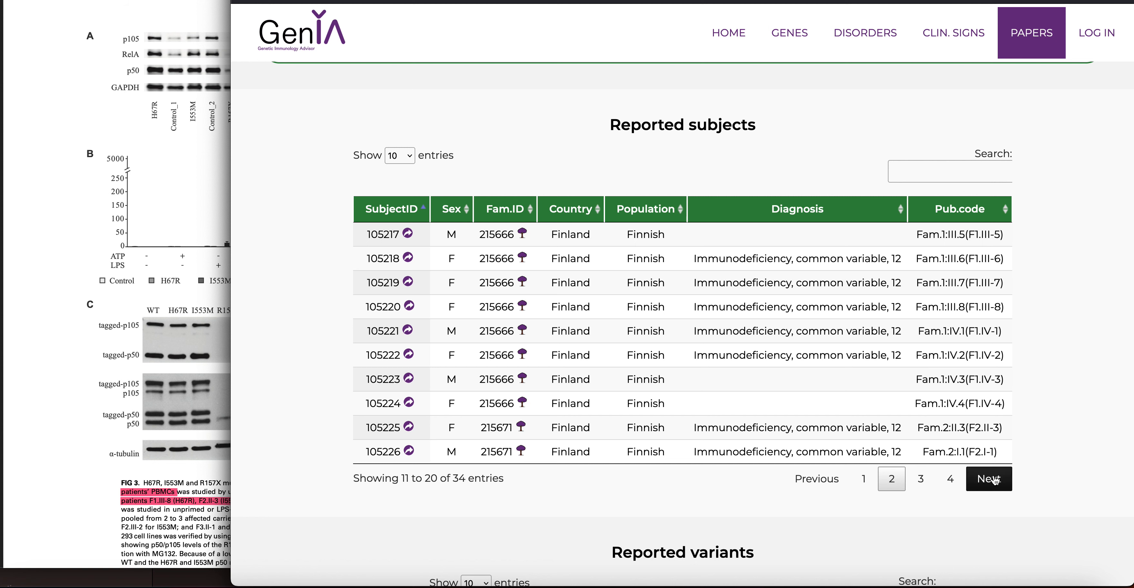
click(989, 479)
click(860, 488)
scroll(840, 498, down, 5)
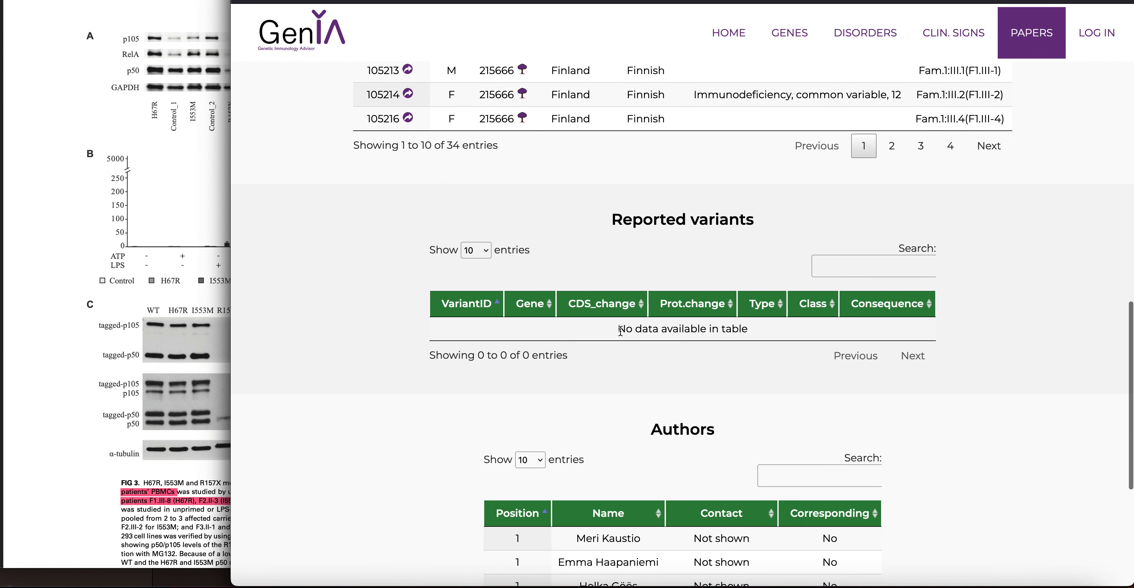
scroll(687, 366, down, 2)
scroll(677, 185, up, 6)
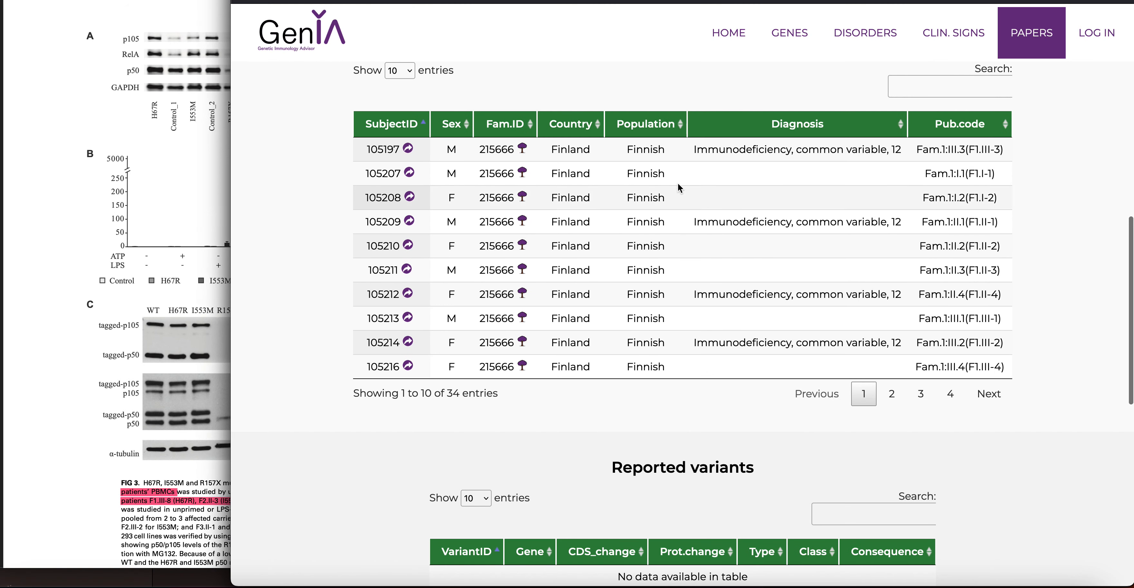
scroll(647, 143, up, 1)
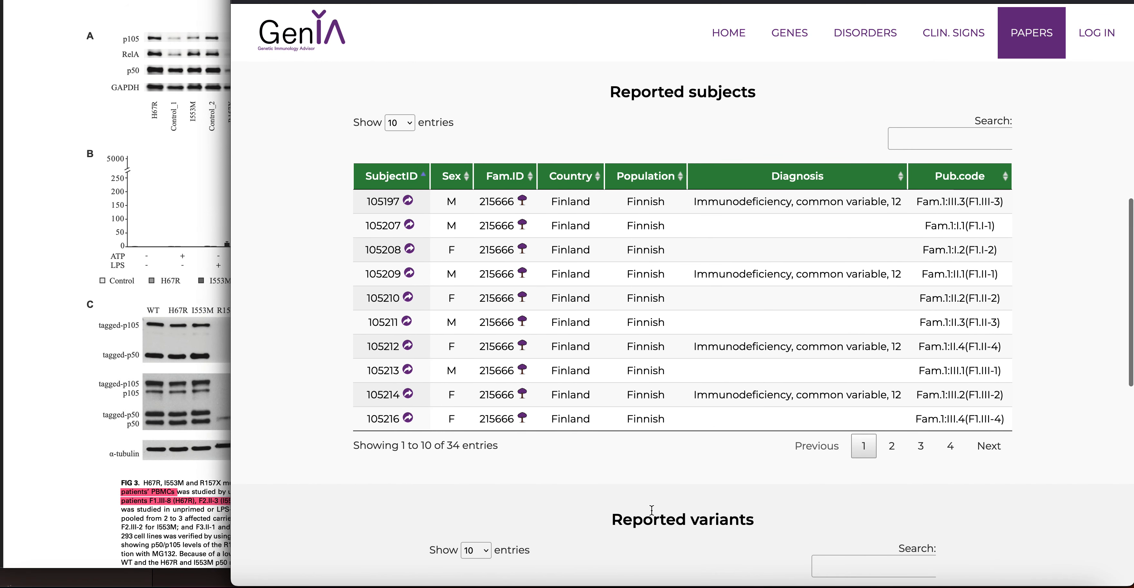
scroll(691, 509, down, 2)
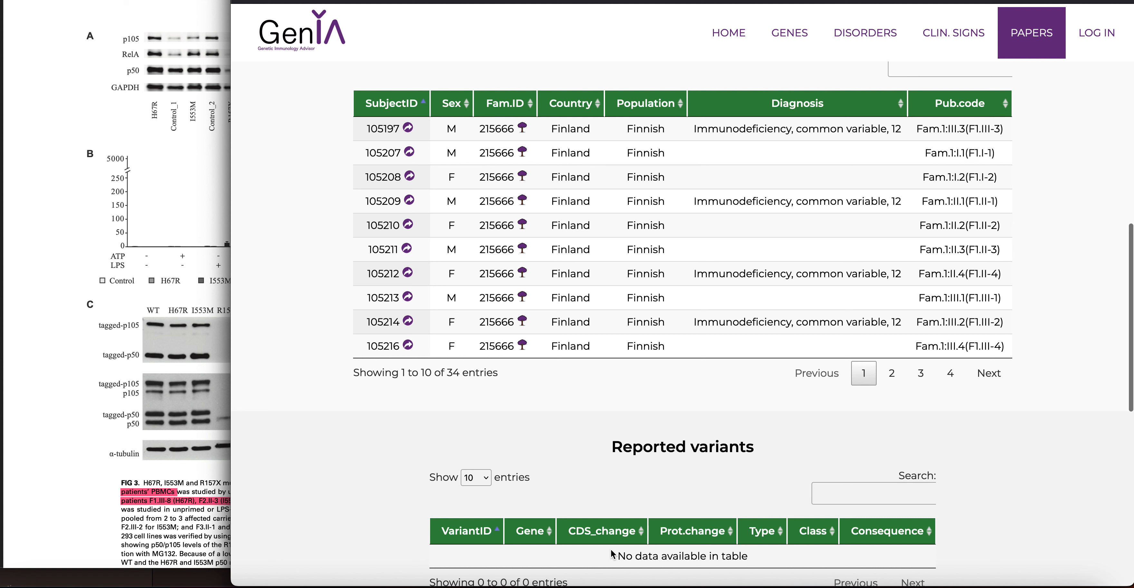
drag(616, 557, 748, 556)
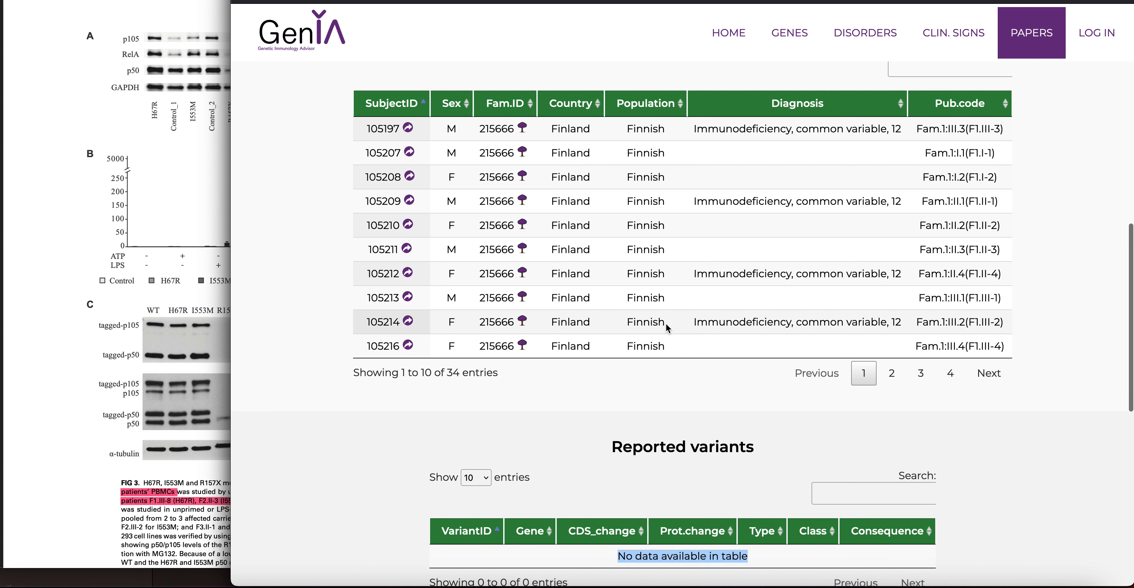
click(835, 381)
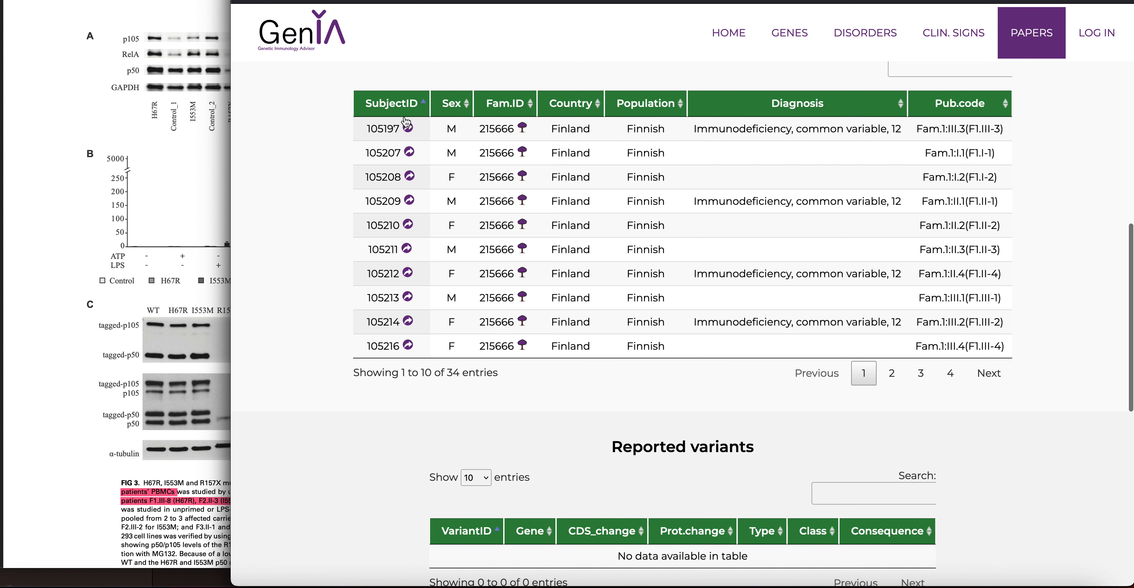
Open subject 105197's page and review its NFKB1 H67R variant and clinical manifestations
click(409, 129)
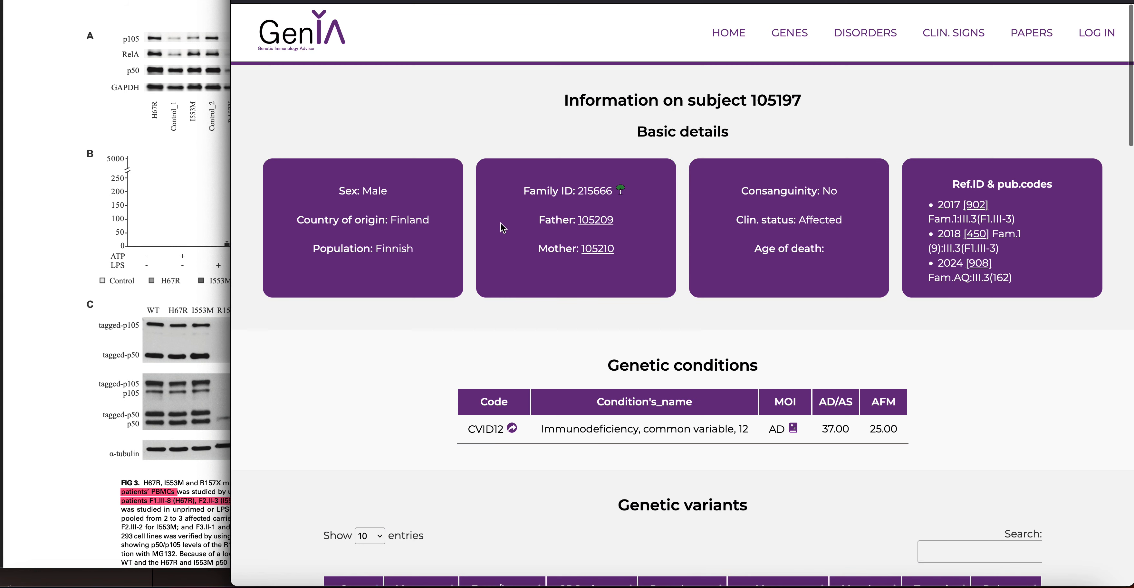
scroll(644, 250, down, 4)
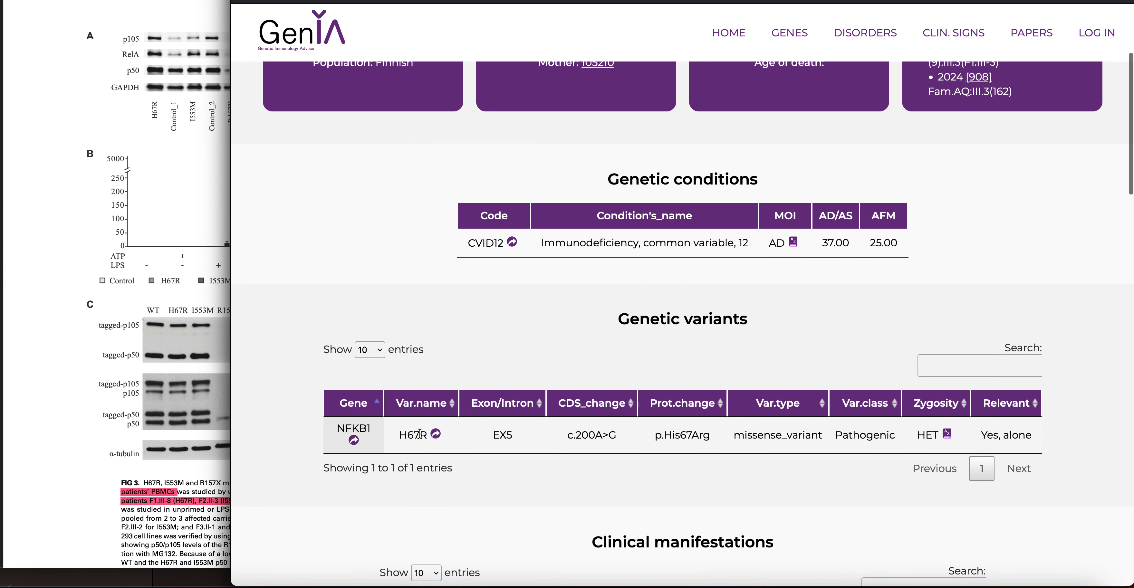
drag(397, 439, 444, 436)
scroll(467, 452, down, 10)
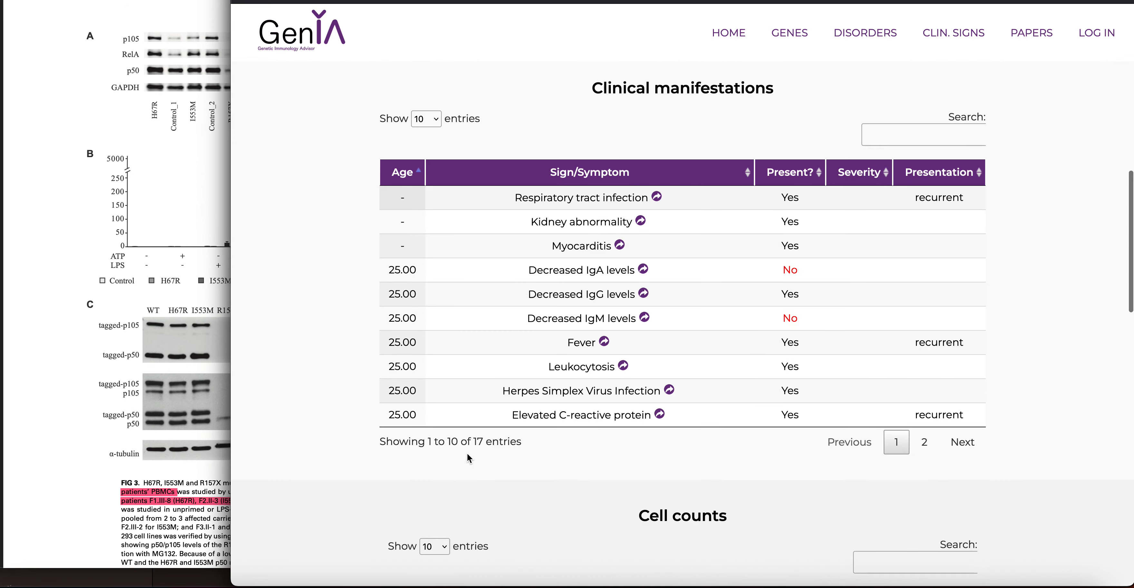
scroll(467, 455, down, 15)
scroll(523, 412, up, 20)
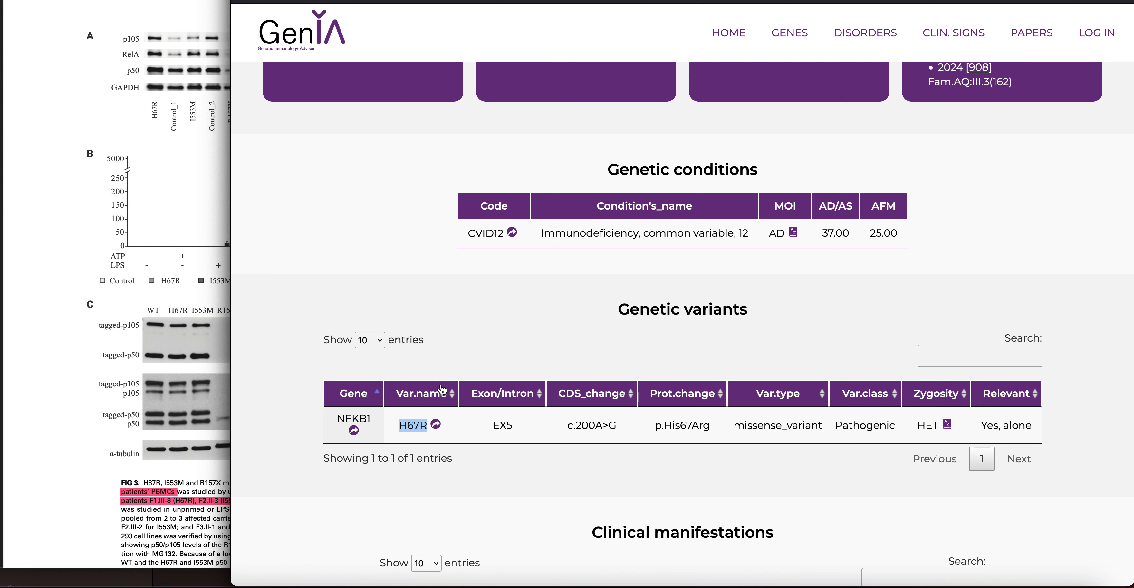
Open the NFKB1 H67R variant page and find its empty Functional characterization table
click(436, 425)
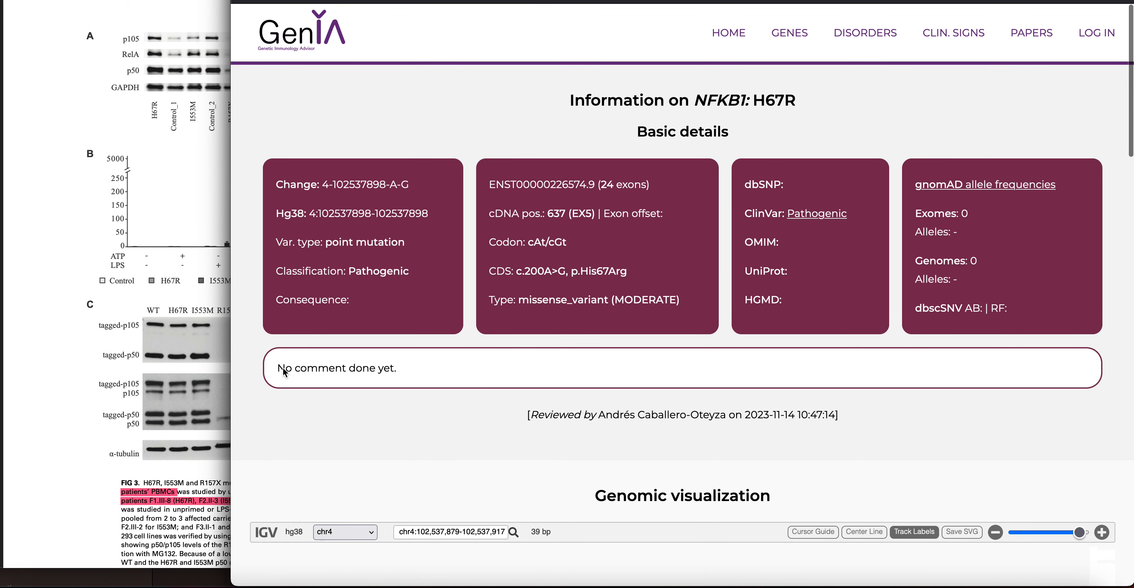
drag(390, 366, 398, 367)
click(397, 367)
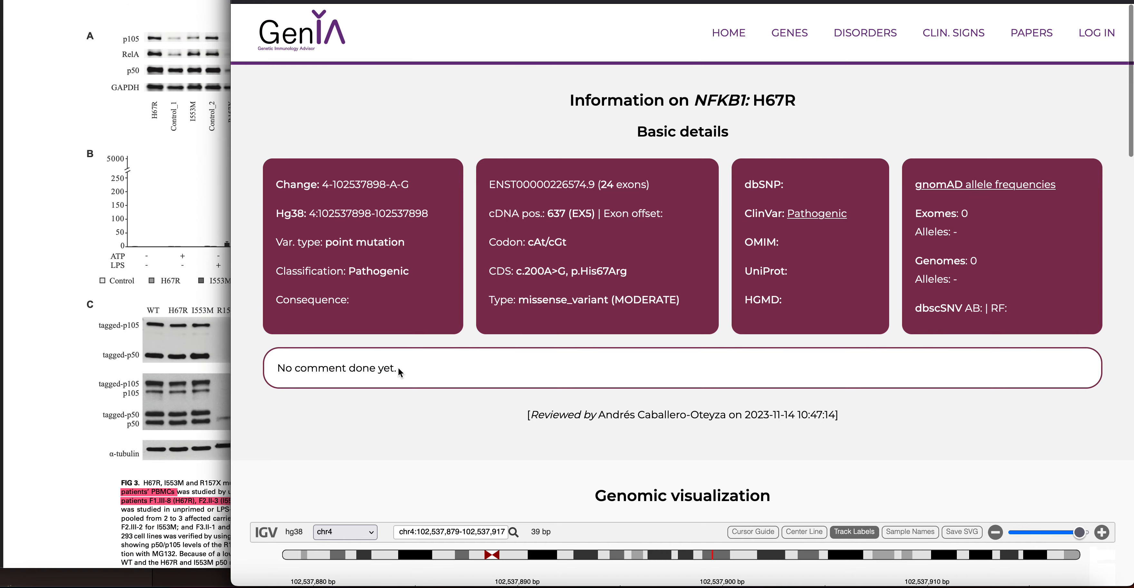
scroll(431, 365, down, 5)
scroll(430, 364, down, 15)
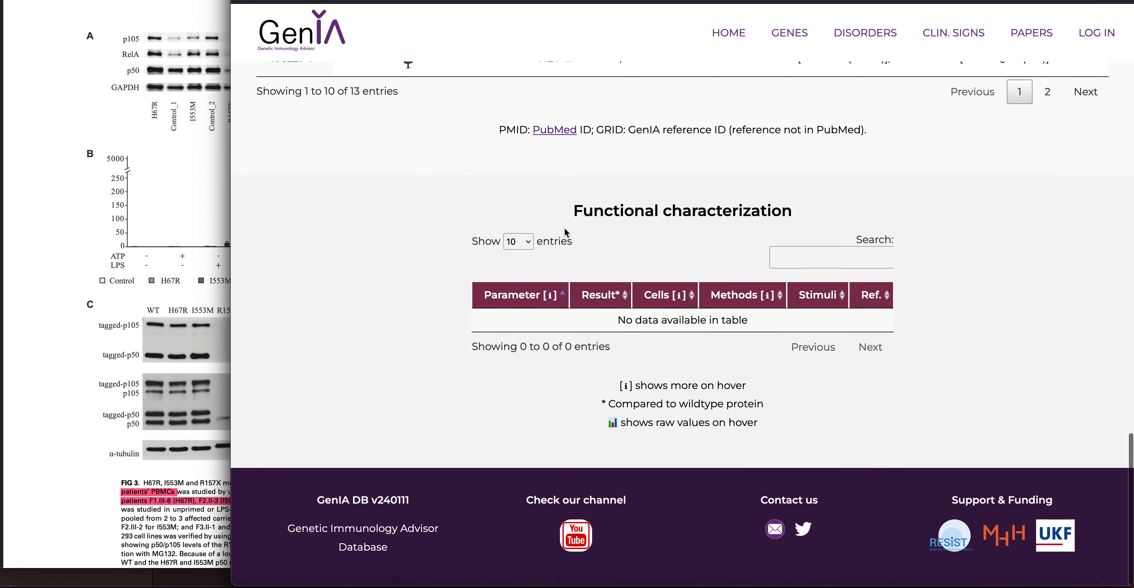
drag(568, 215, 772, 210)
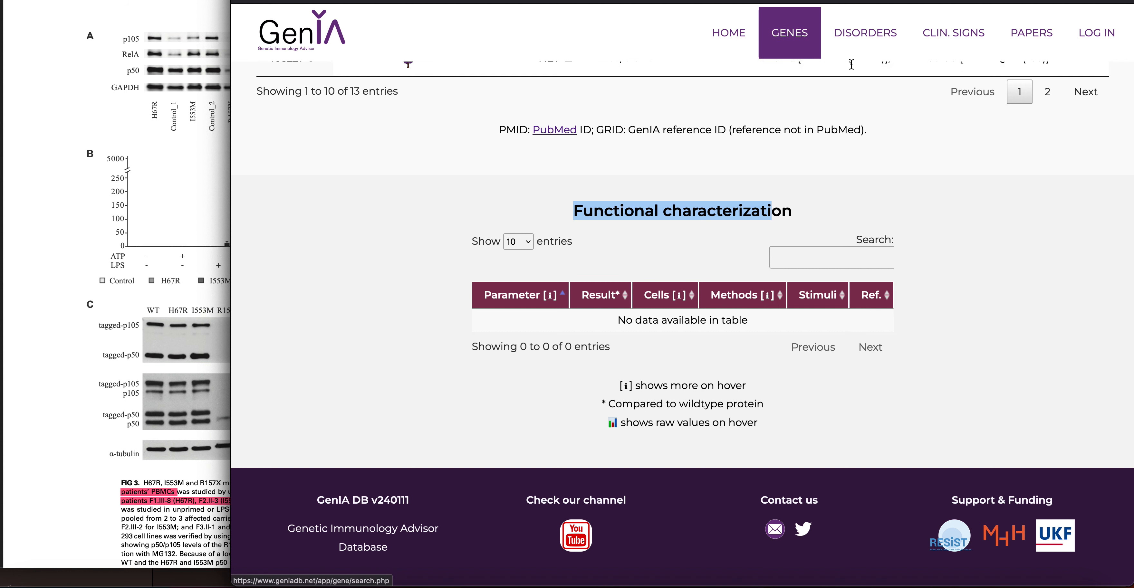
Log in to the curator site with the curator username and password, not saving the password
click(1081, 30)
click(575, 211)
key(Tab)
text(****)
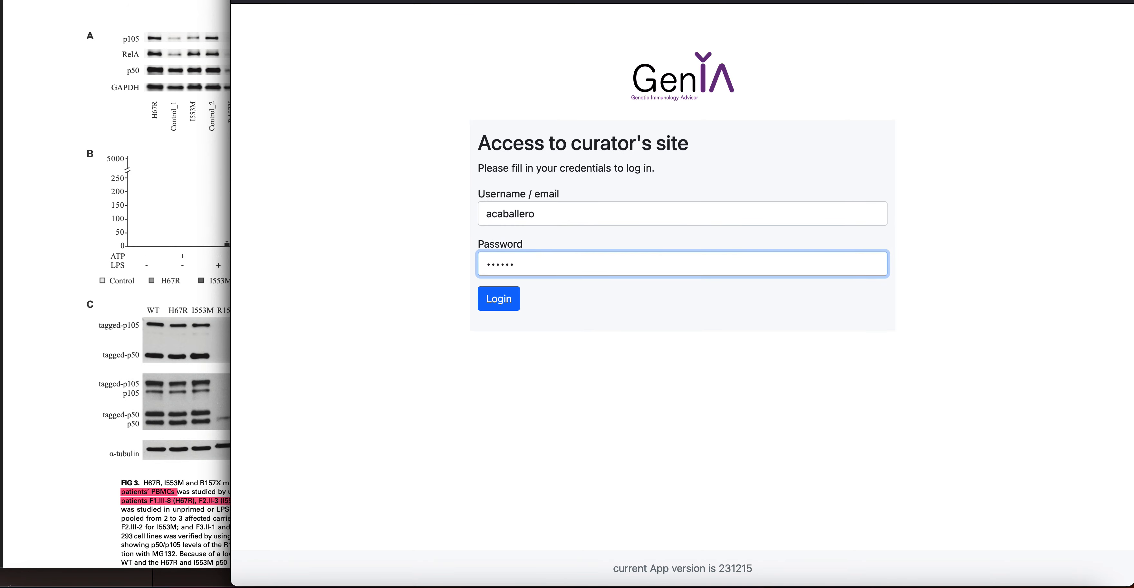
key(Return)
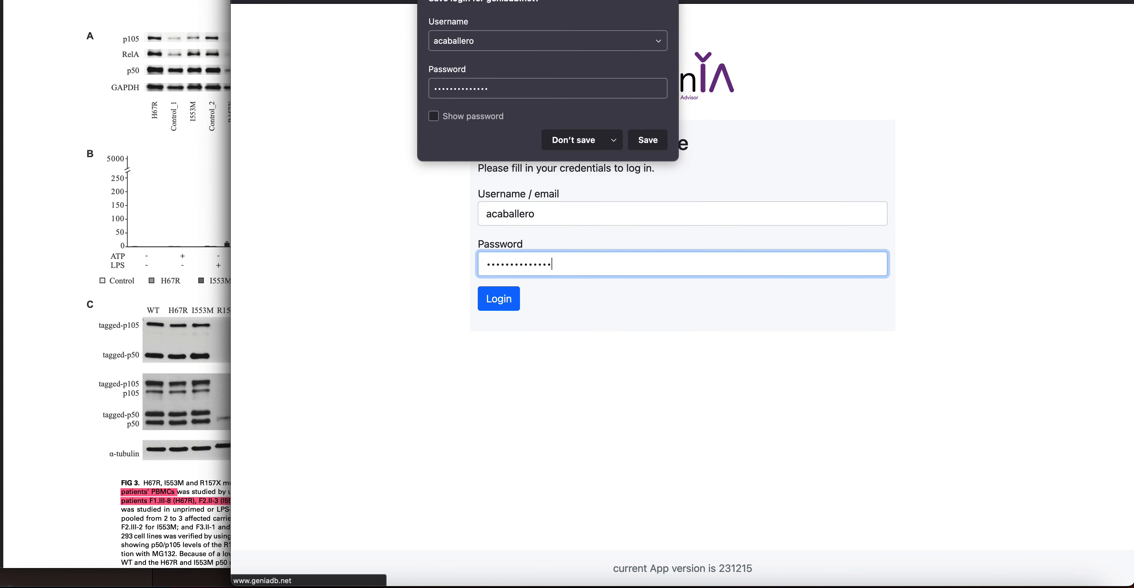
click(557, 145)
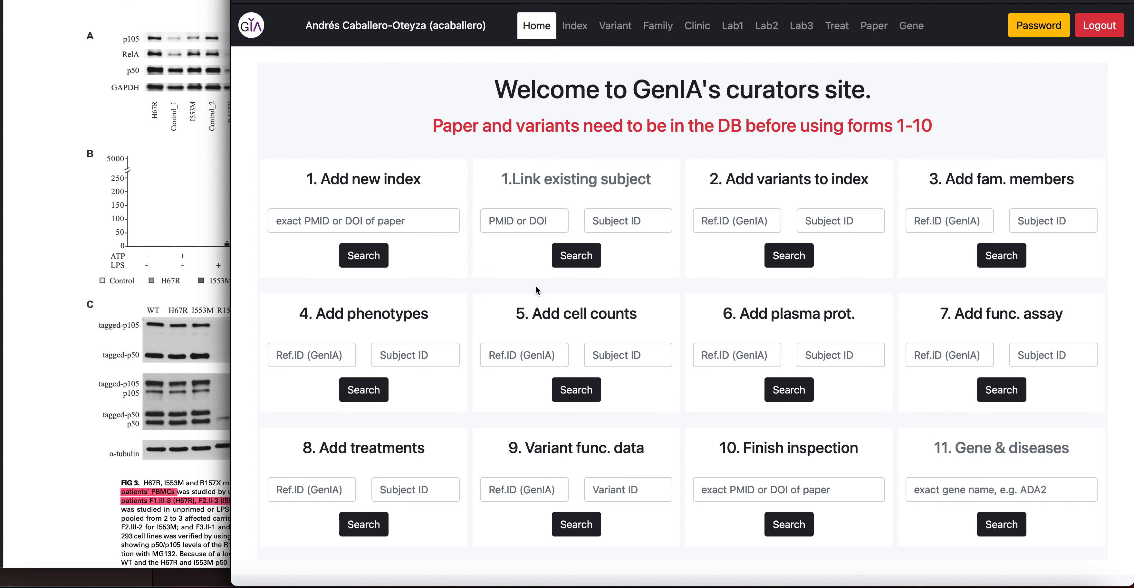
Locate the variant functional data form, then return to the public subject page
drag(507, 449, 644, 445)
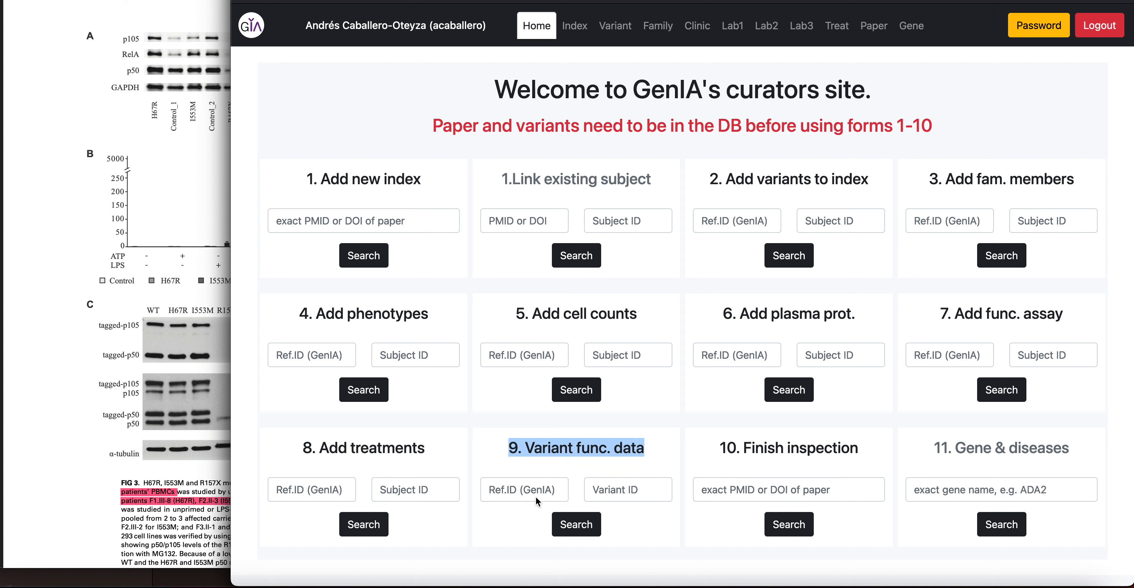
click(518, 489)
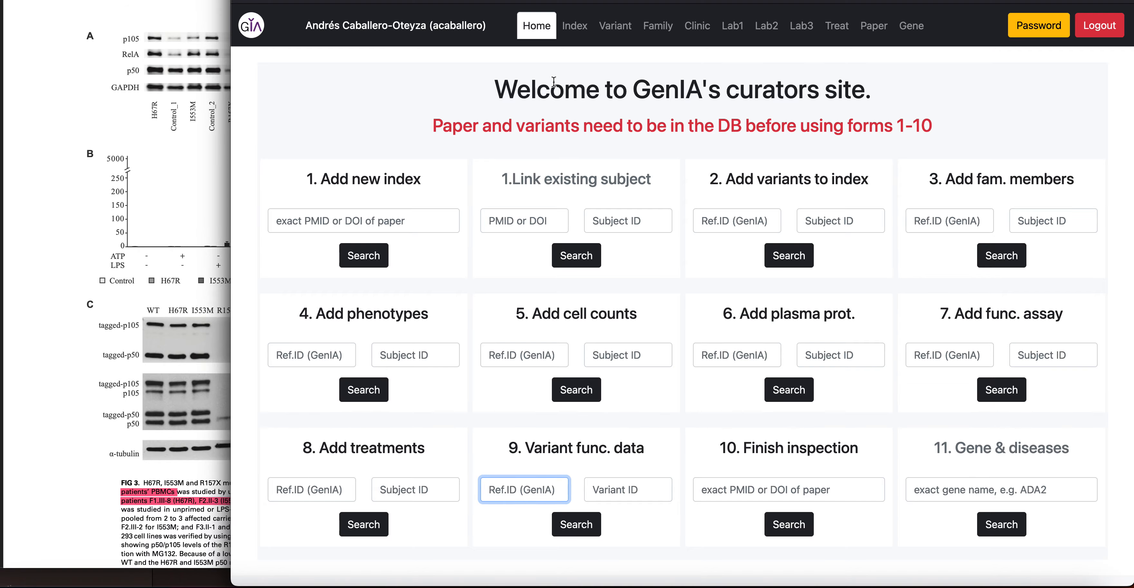
key(ctrl+Tab)
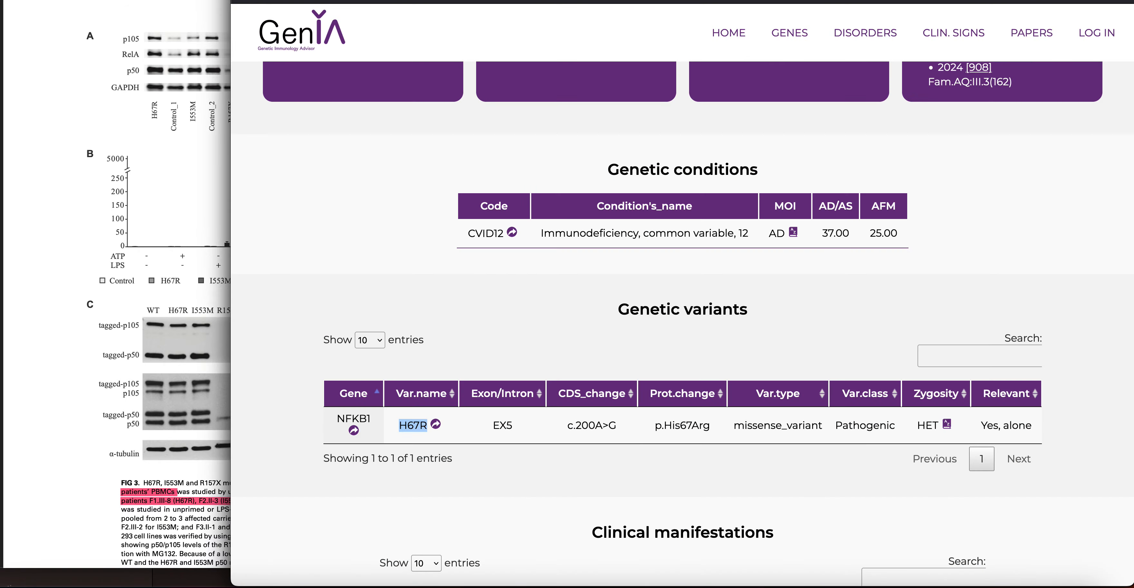
Note the paper's Ref. ID 902 on the public pages and return to the curators' home
key(ctrl+Tab)
scroll(523, 152, up, 10)
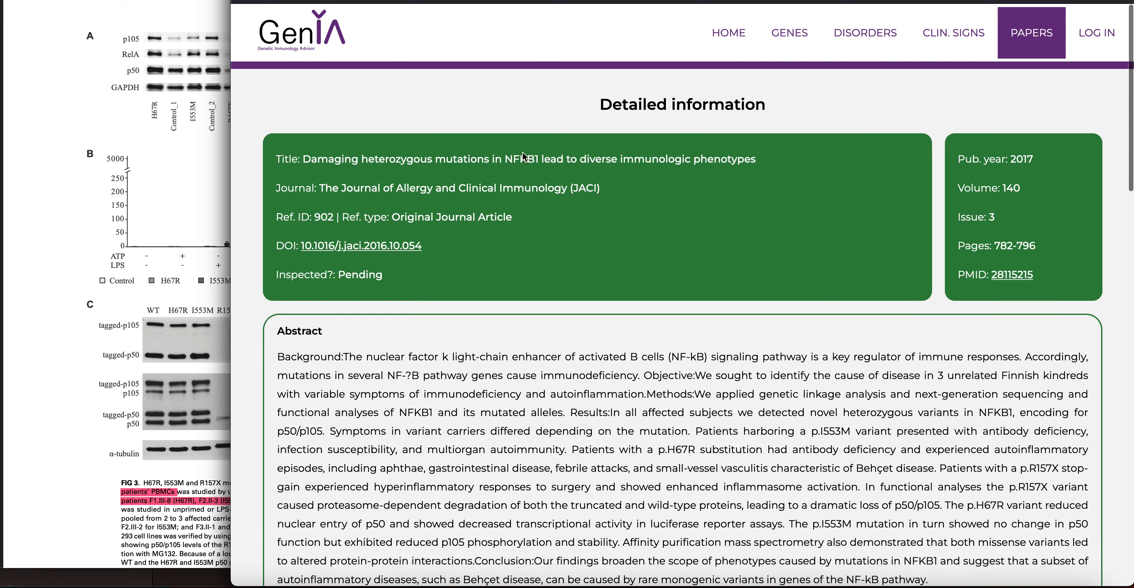
double_click(321, 212)
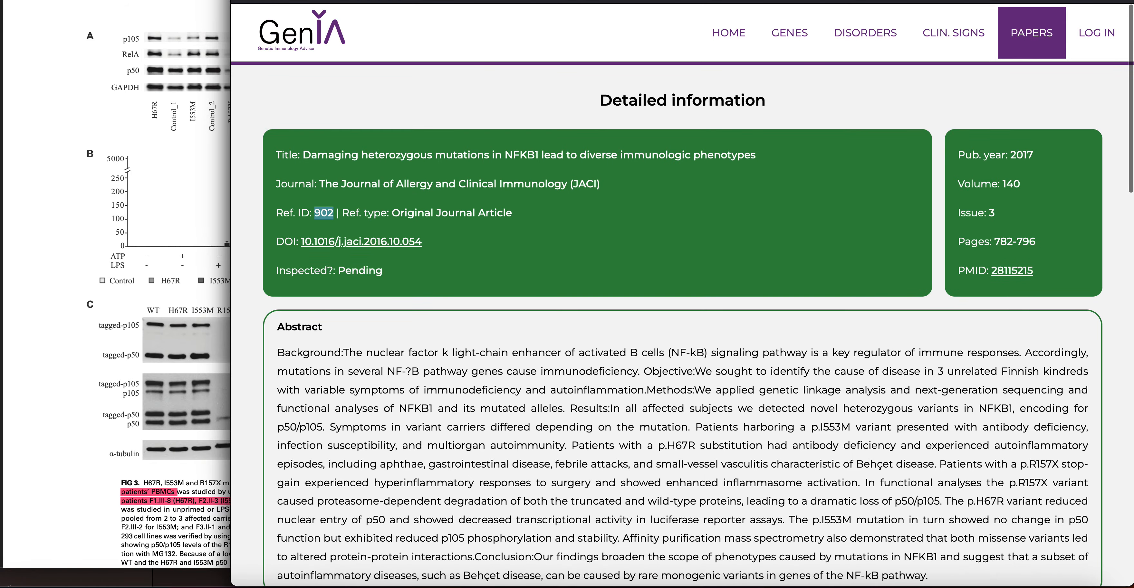
scroll(547, 211, down, 8)
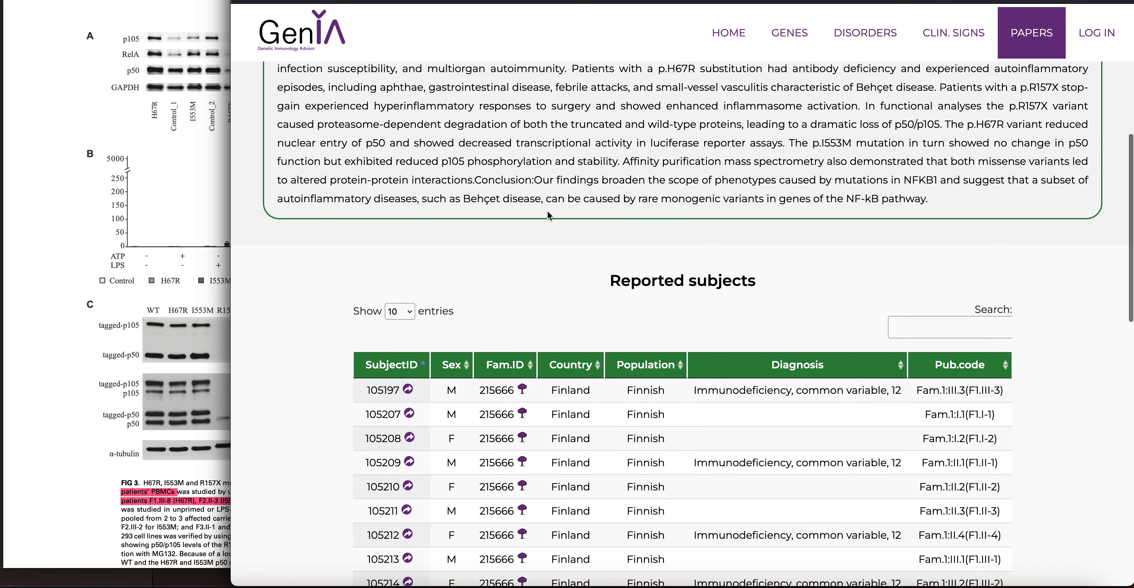
key(ctrl+shift+Tab)
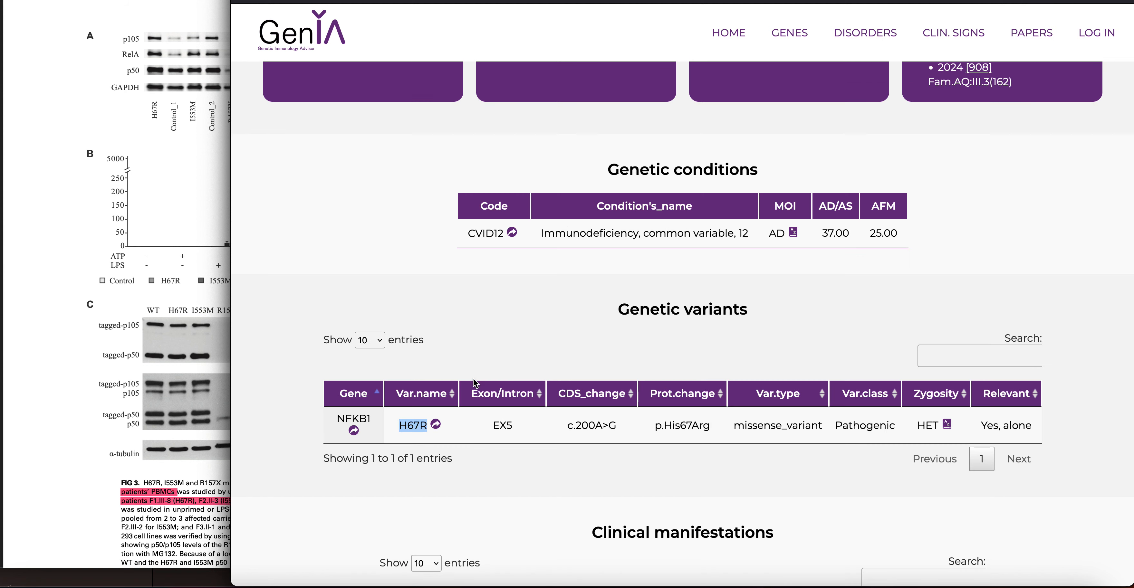
key(ctrl+shift+Tab)
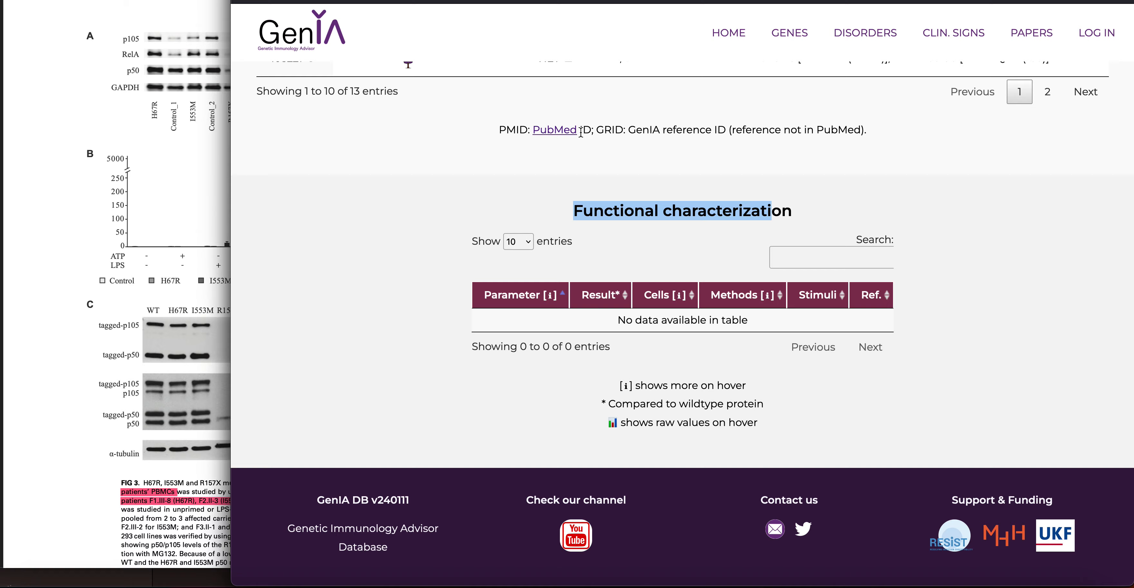
scroll(585, 133, up, 20)
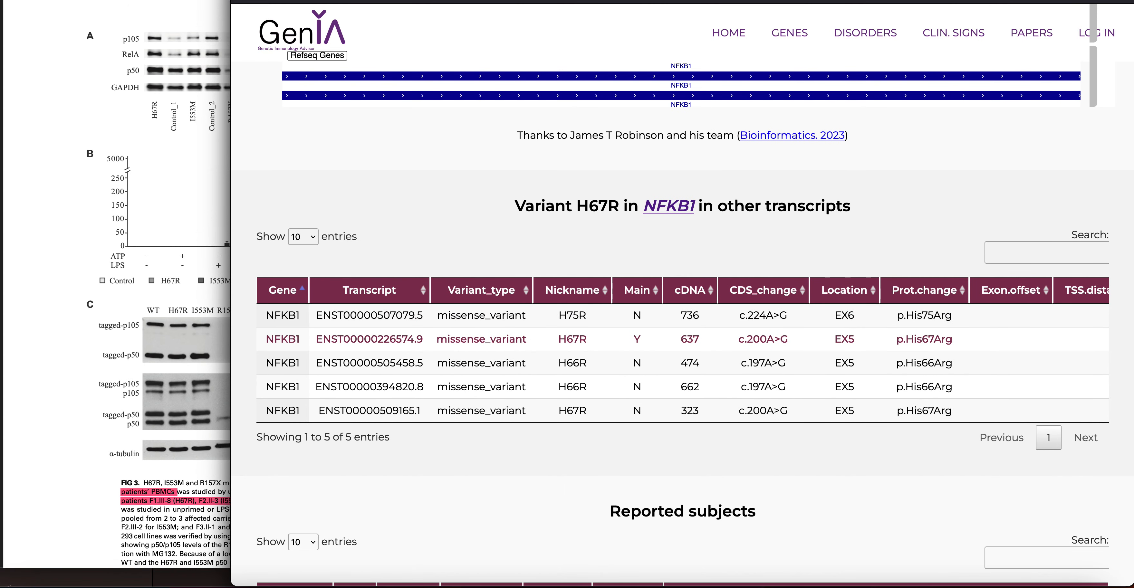
key(ctrl+Tab)
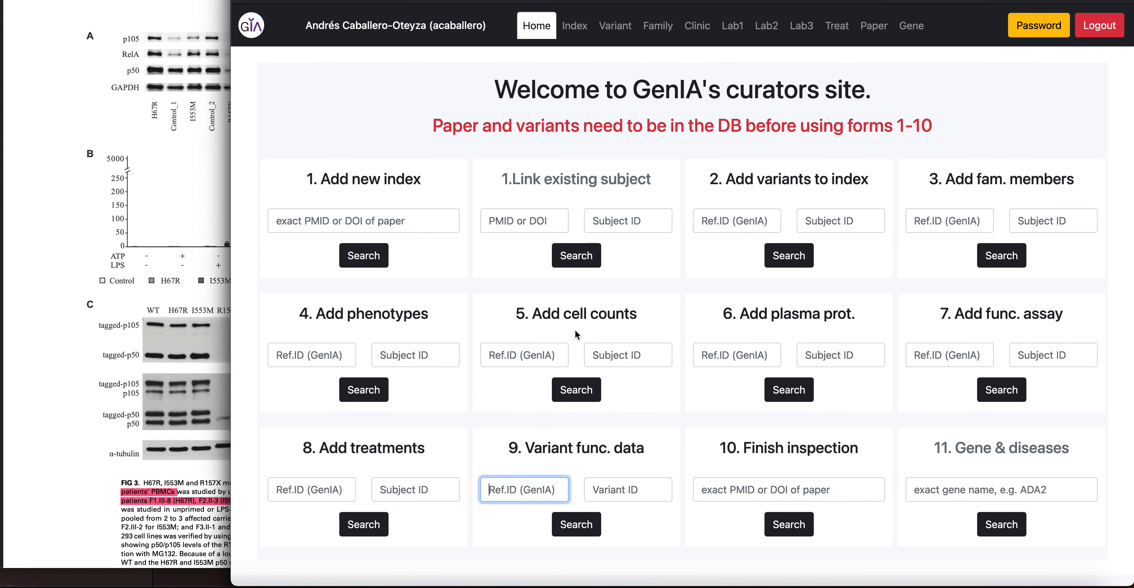
Open the functional data form for paper 902 and variant 1747
click(532, 492)
text(902)
key(Tab)
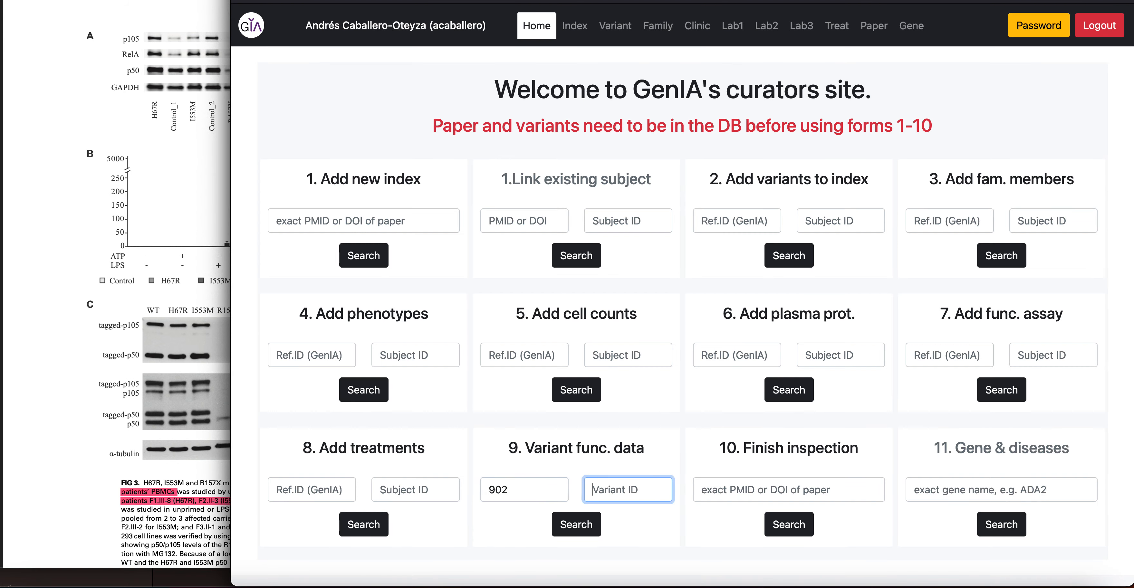
text(14)
key(BackSpace)
text(747)
click(577, 525)
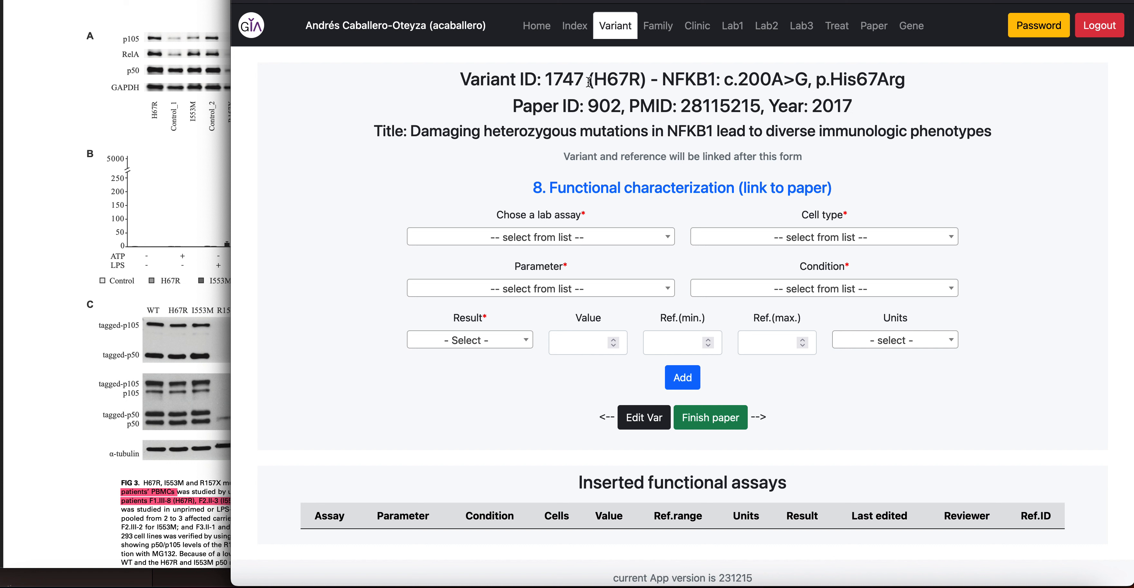
Check the variant description, the paper's PMID and its Western blot figure
drag(585, 82, 879, 87)
drag(629, 107, 780, 107)
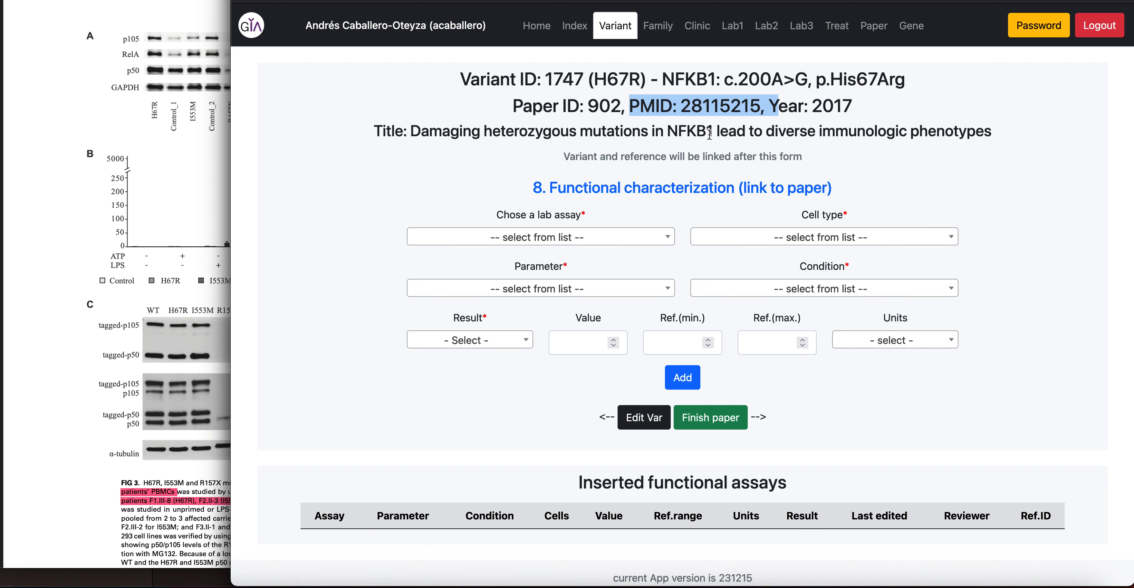
click(207, 195)
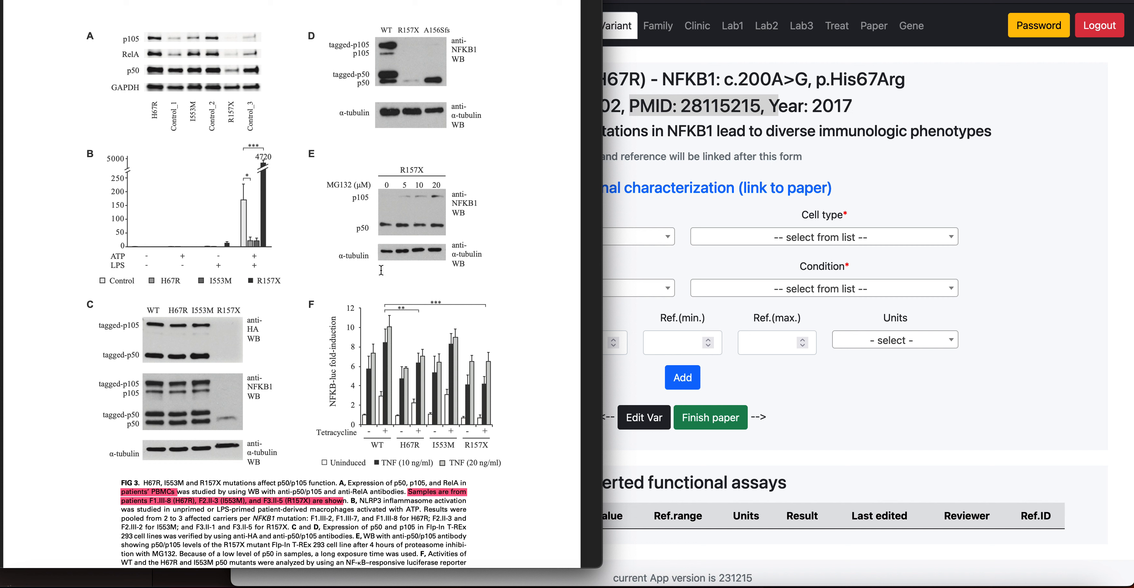
click(632, 240)
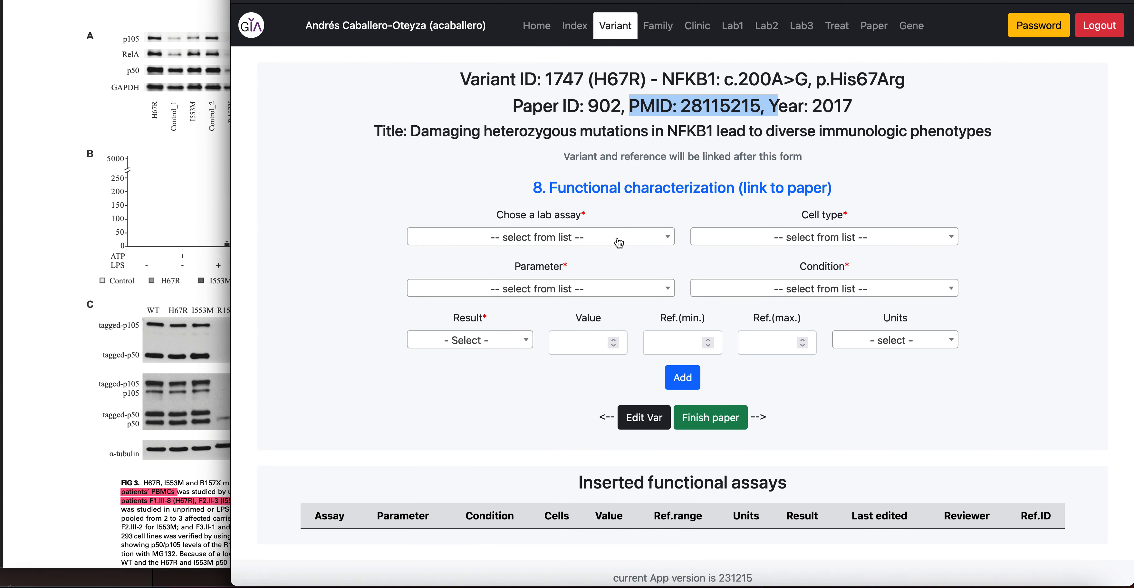
Choose Western Blotting, HEK293-T-REx cells and p105 expression for the new assay
click(631, 240)
click(529, 331)
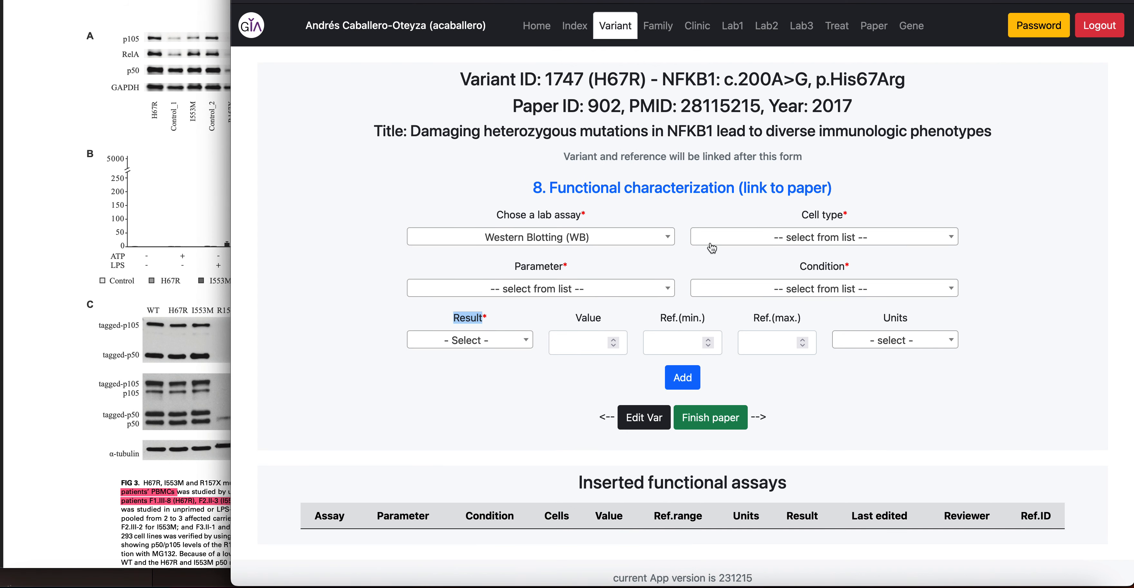
click(760, 238)
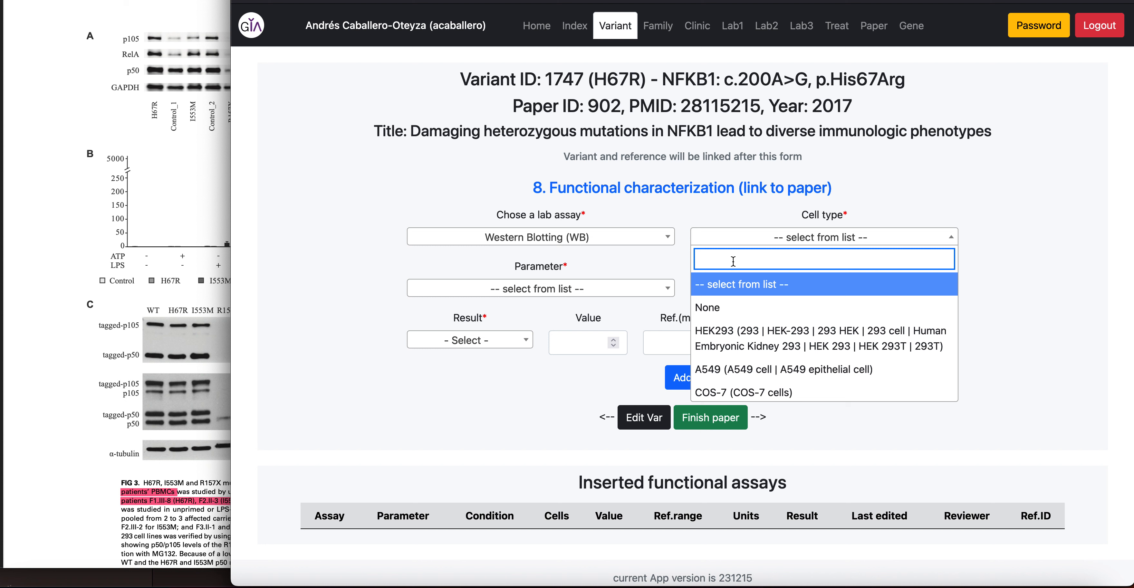
text(hek)
click(753, 323)
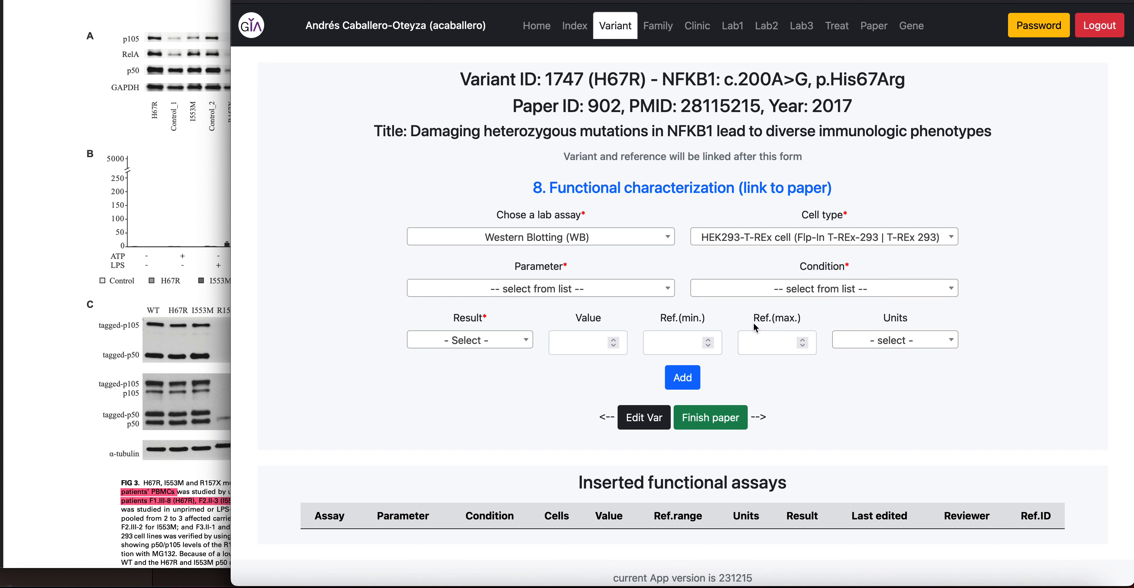
click(515, 292)
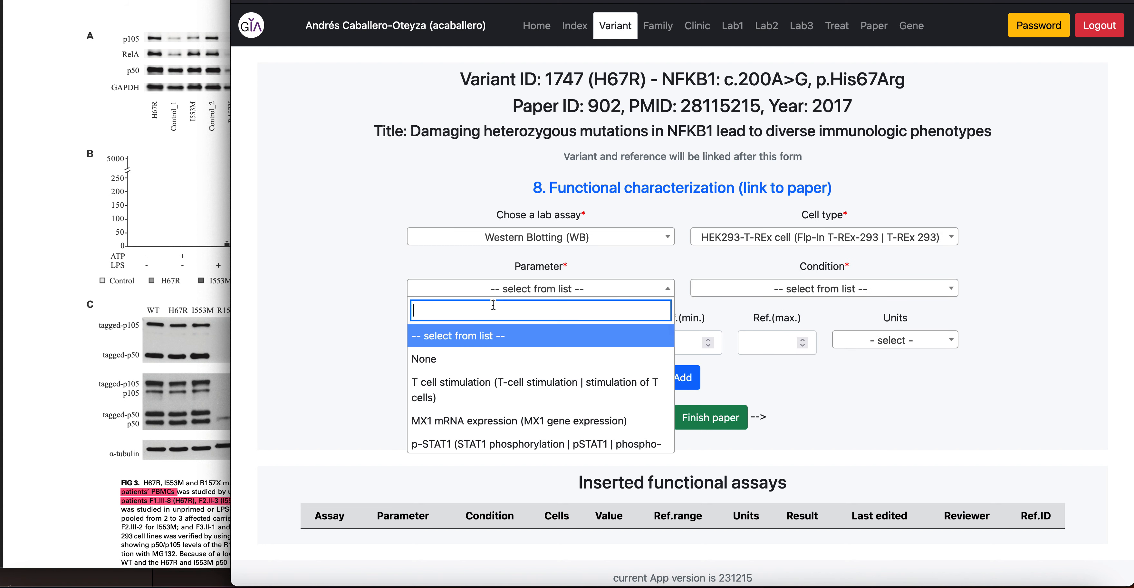
text(p105)
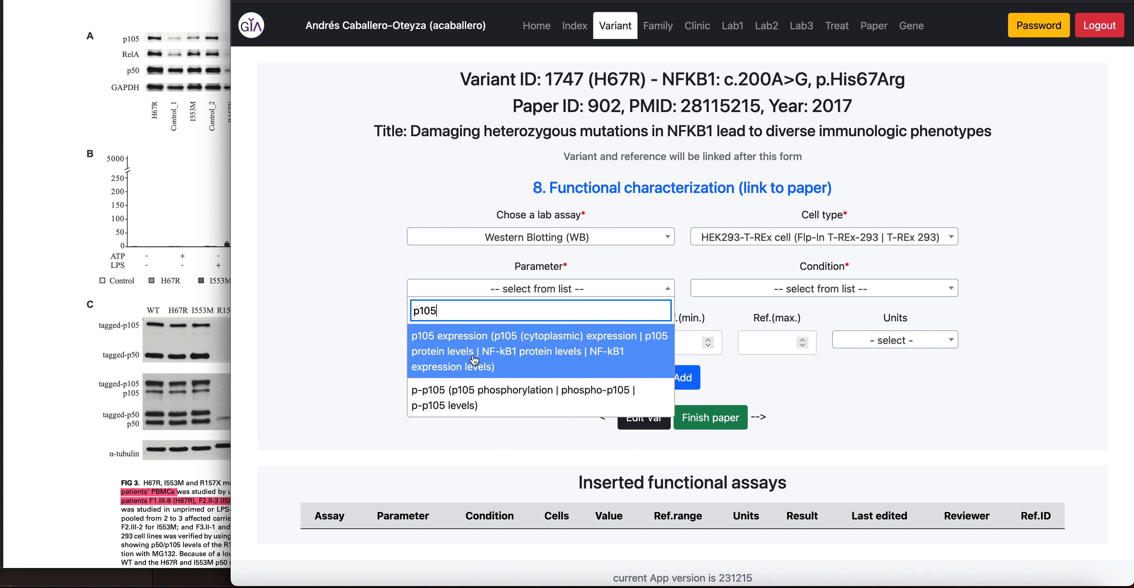
click(475, 359)
Set condition Basal and result Normal, then add the p105 assay record
click(747, 287)
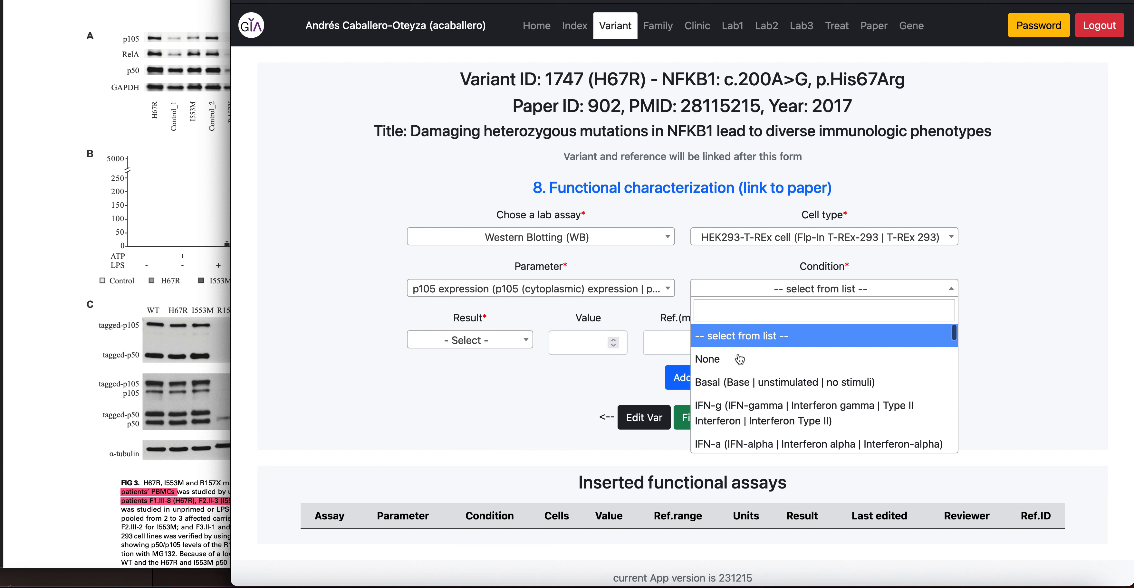
click(732, 379)
click(486, 342)
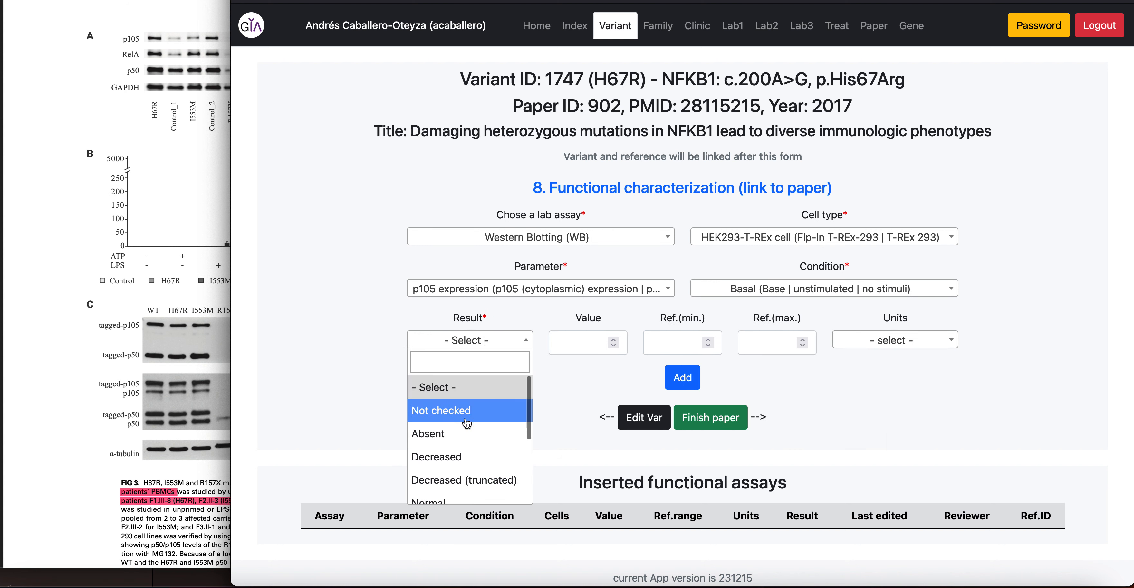
scroll(454, 469, down, 2)
click(456, 456)
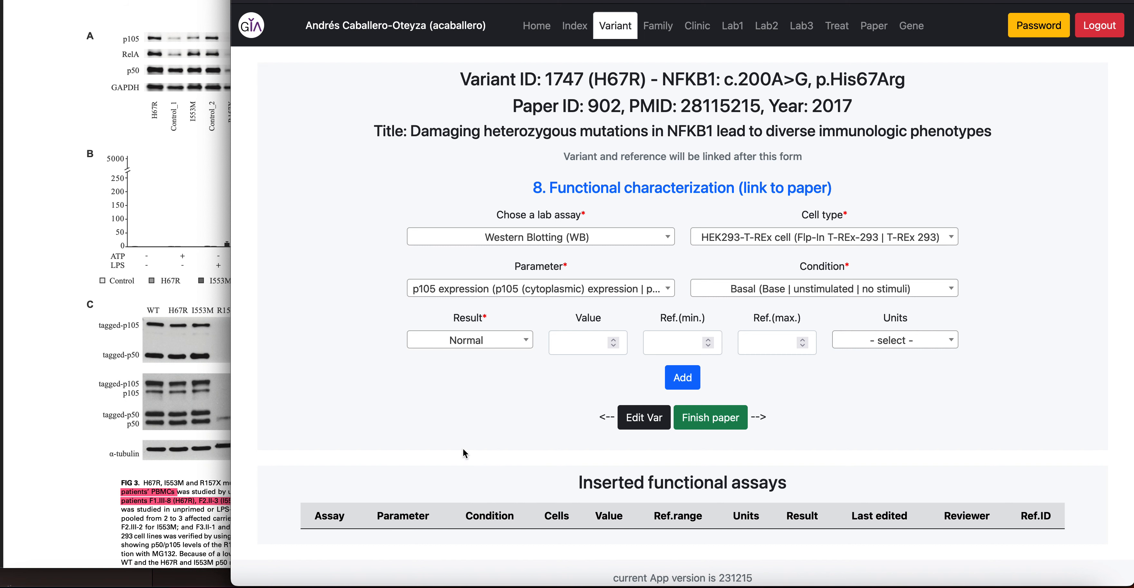
click(682, 378)
scroll(592, 452, down, 1)
drag(464, 506, 579, 507)
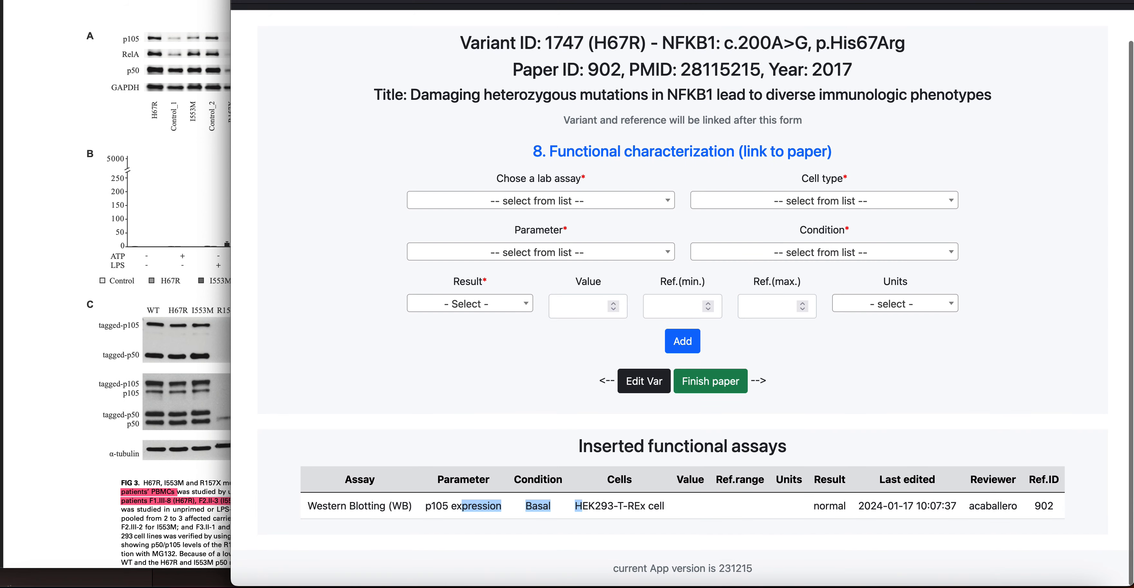
key(ctrl+Tab)
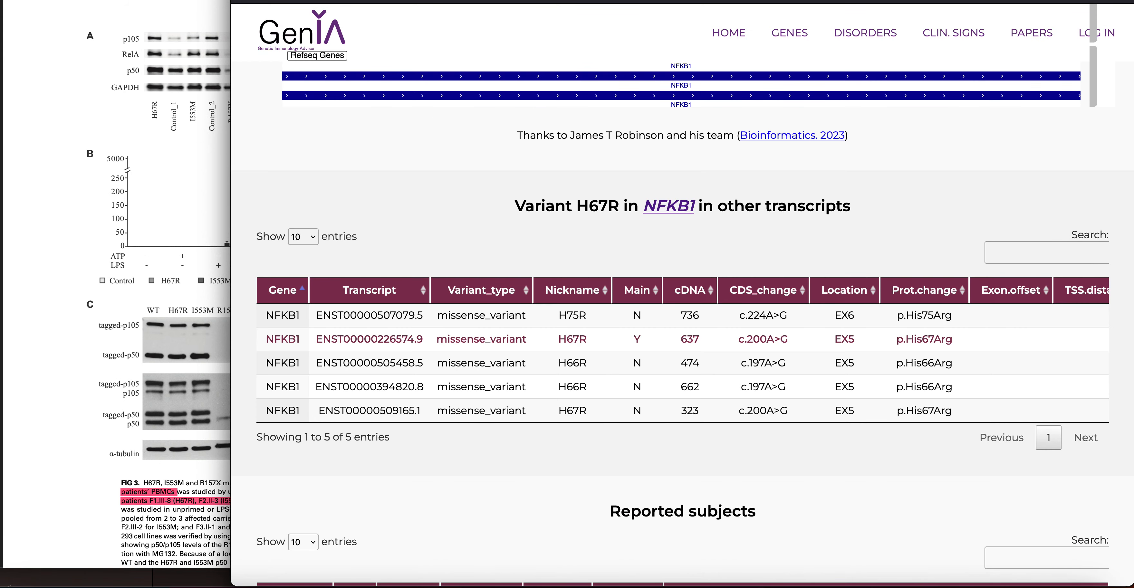
key(ctrl+Tab)
scroll(571, 205, down, 10)
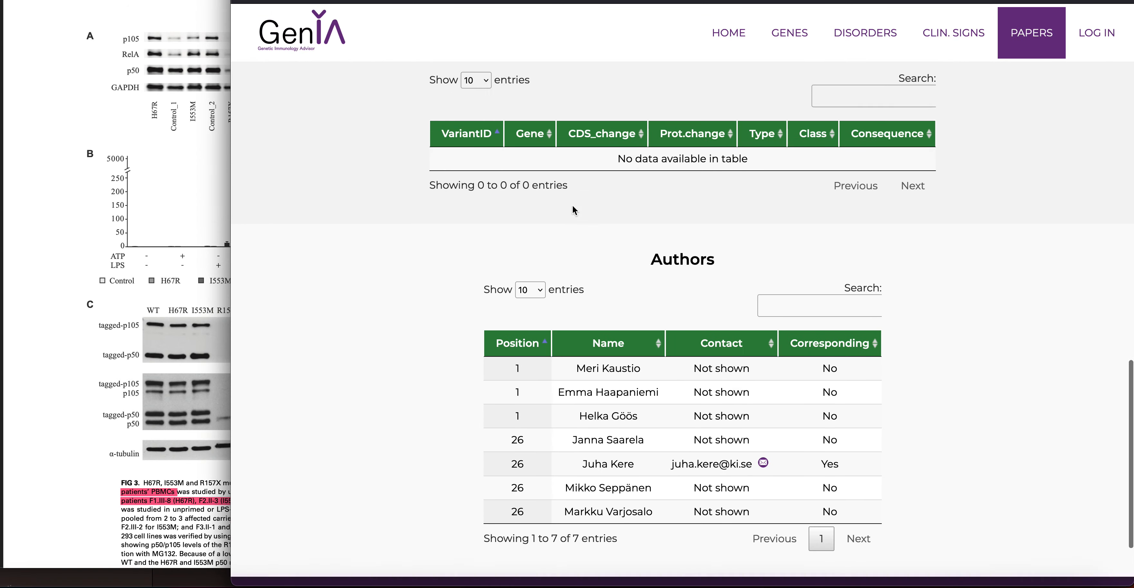
scroll(572, 204, up, 2)
drag(591, 260, 757, 260)
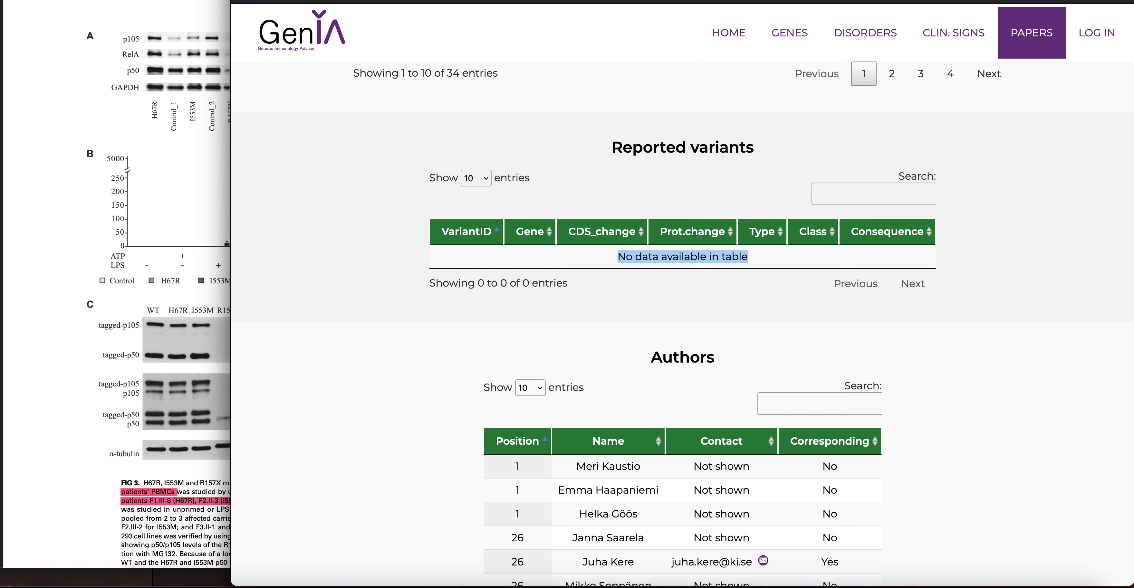
click(607, 1)
Open the H67R variant editing form at its Notes field
click(551, 468)
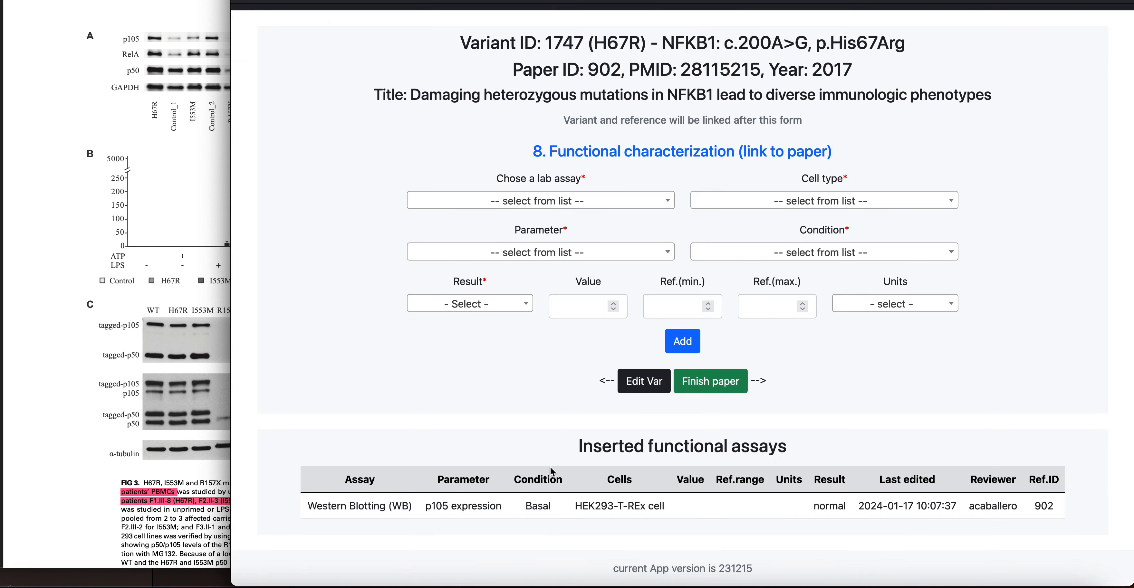
click(644, 384)
click(604, 307)
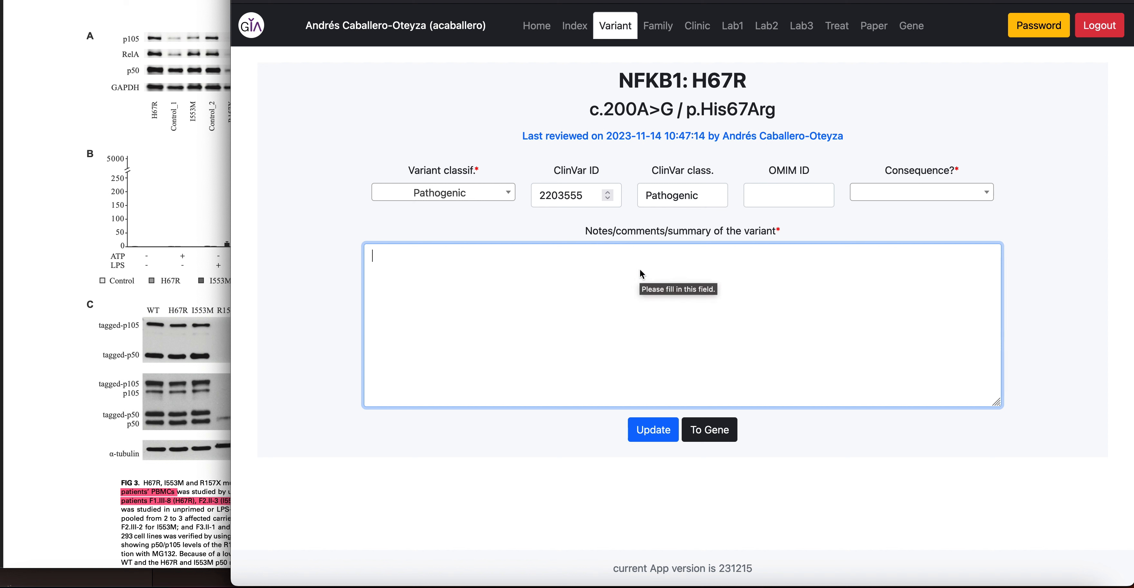
click(902, 193)
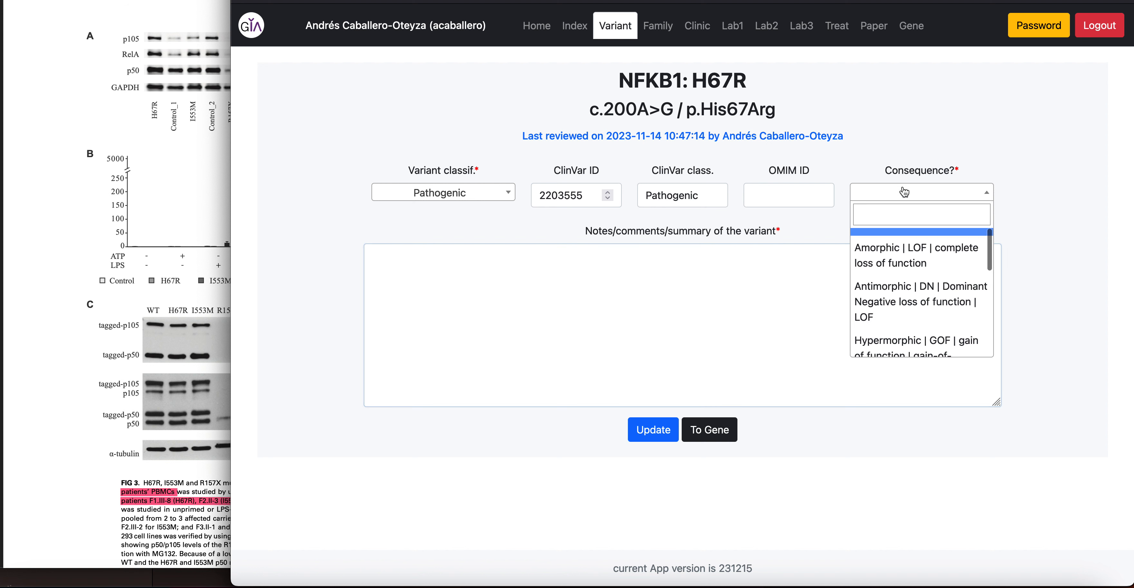
click(750, 301)
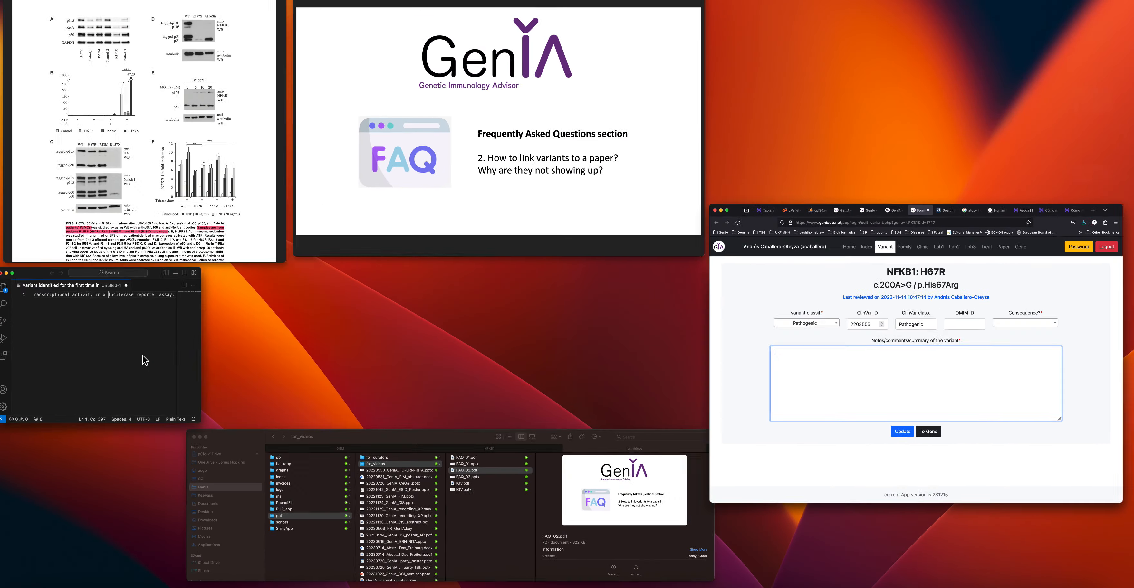
Copy the prepared literature summary and paste it into the variant Notes
click(143, 356)
click(332, 283)
key(super+a)
click(783, 310)
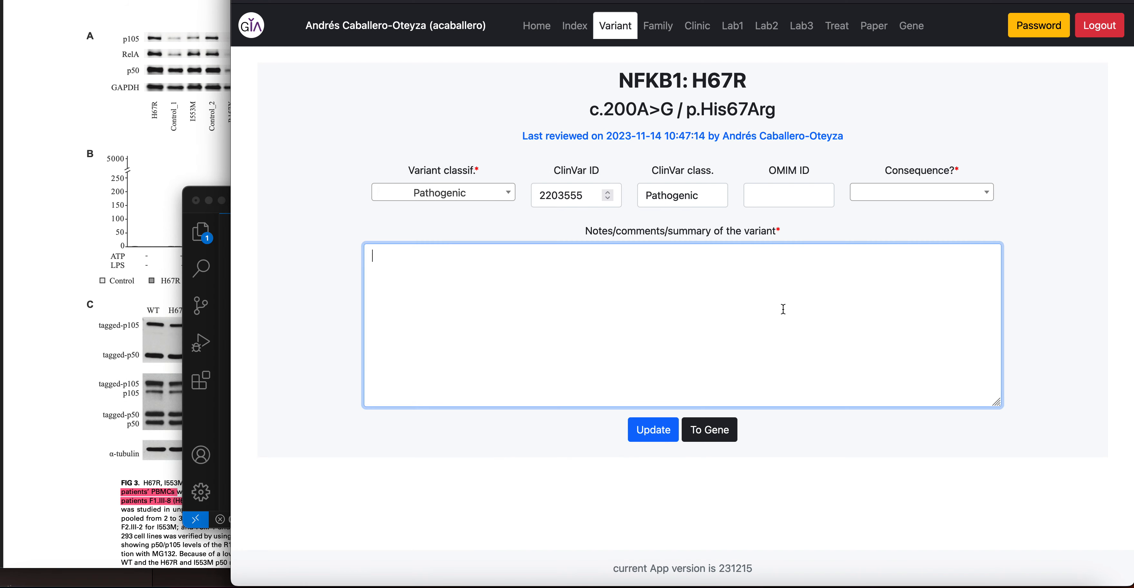
text(Variant identified for the first time in a large Finnish family, which was reported by Kaustio et al. (2017, PMID:28815216). The patients of this family presented with antibody deficiency, Behcet-like disease and/or and hyperinflammatory phenotype. Functional assays in T-Rex 293 cells showed that the p.H67R variant reduced nuclear entry of p50 and showed decreased transcriptional activity in a luciferase reporter assay.)
Set the consequence to Loss of function and save the variant record
click(899, 198)
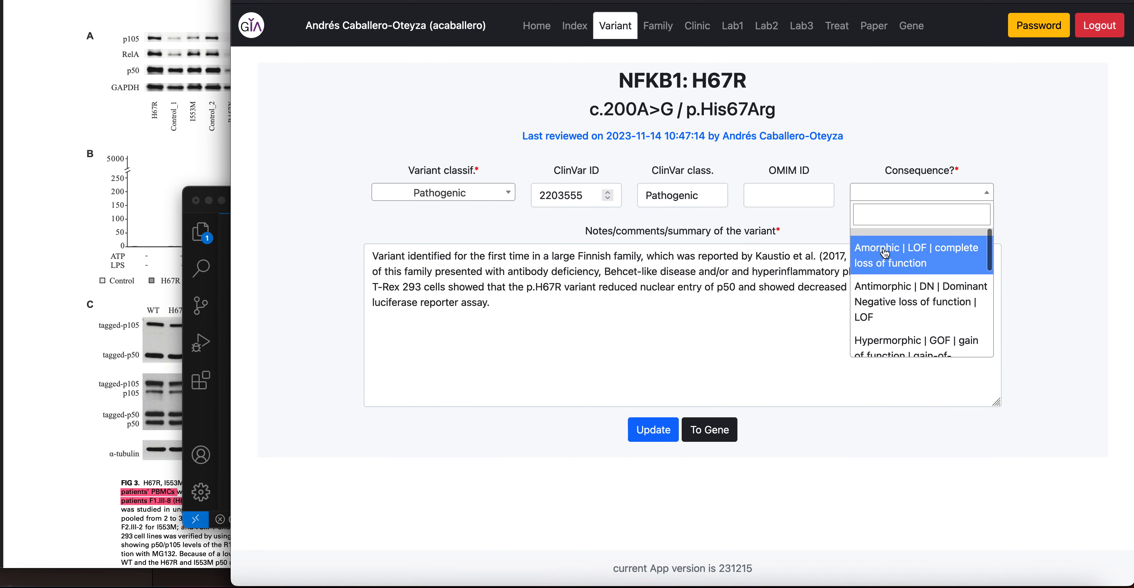
scroll(881, 309, down, 3)
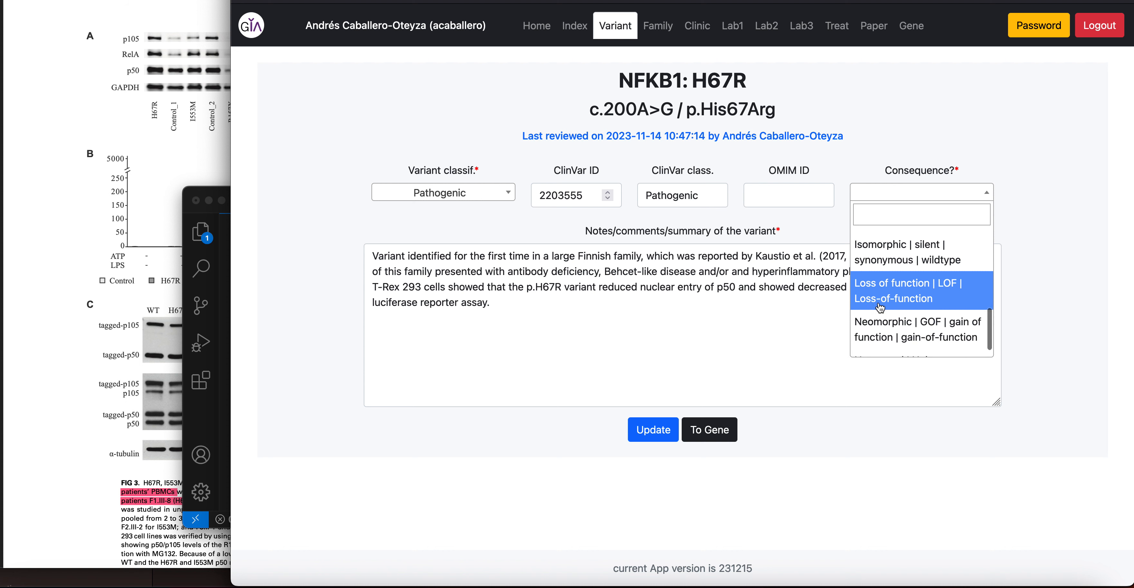
click(880, 307)
click(658, 434)
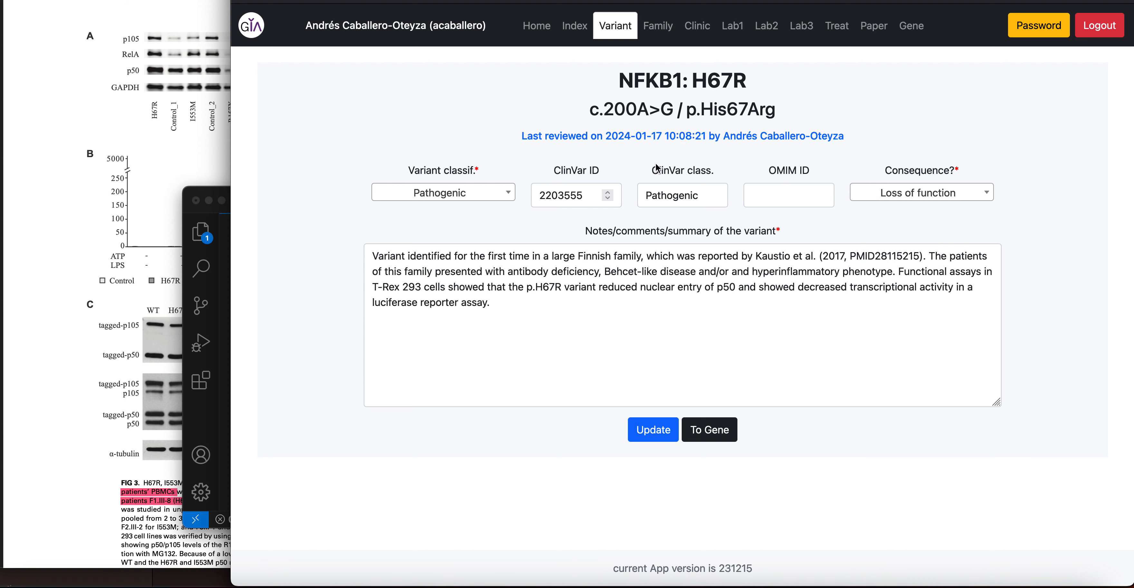
Reload the public paper page and confirm H67R shows as Pathogenic missense, Loss of function
click(545, 1)
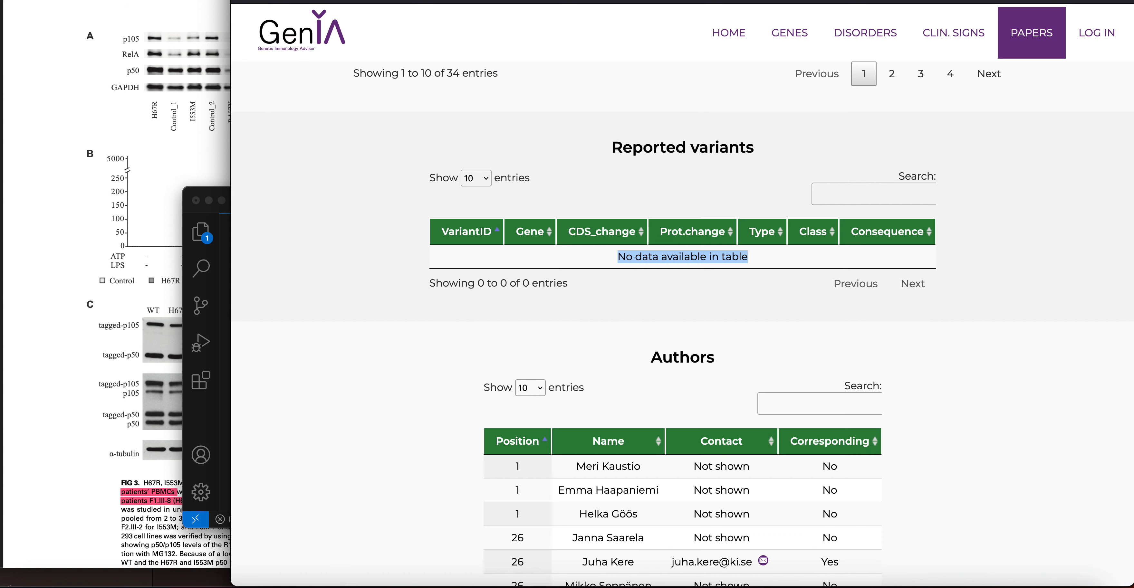
key(super+r)
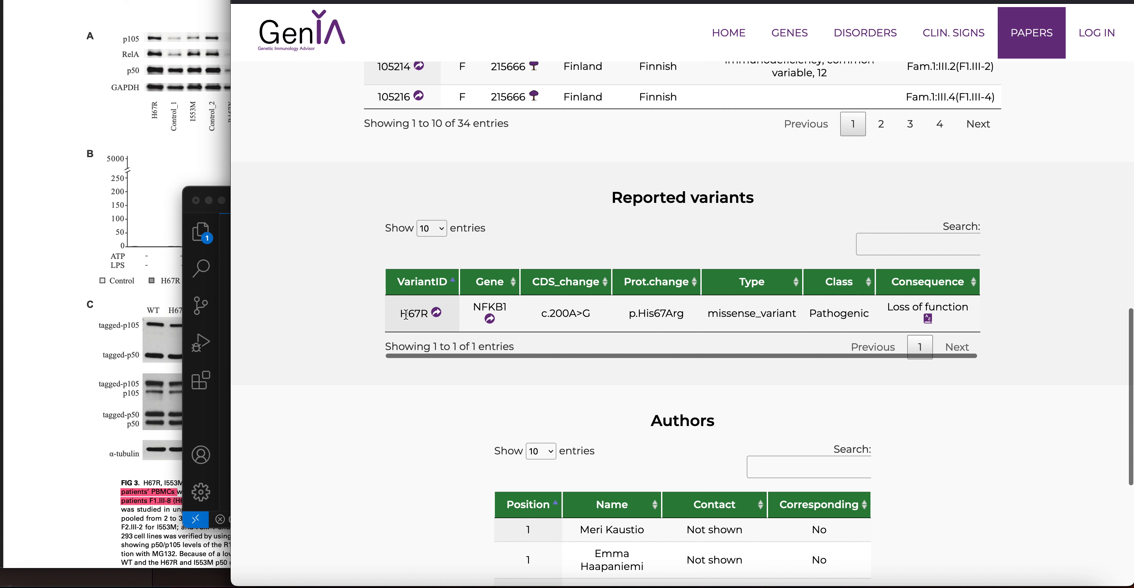
scroll(485, 291, down, 1)
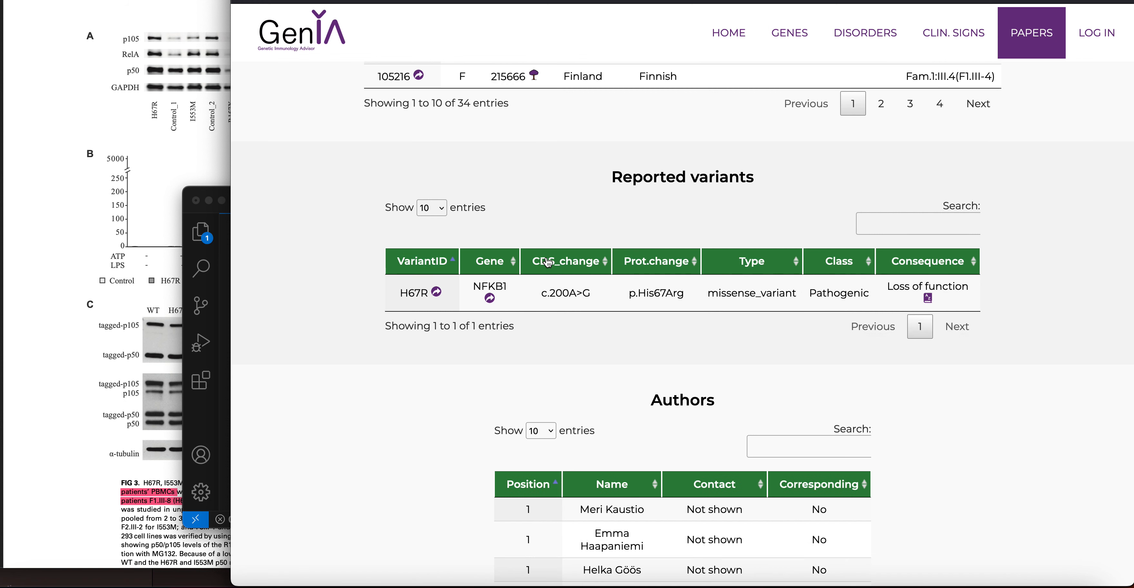
scroll(545, 266, down, 2)
scroll(621, 251, up, 1)
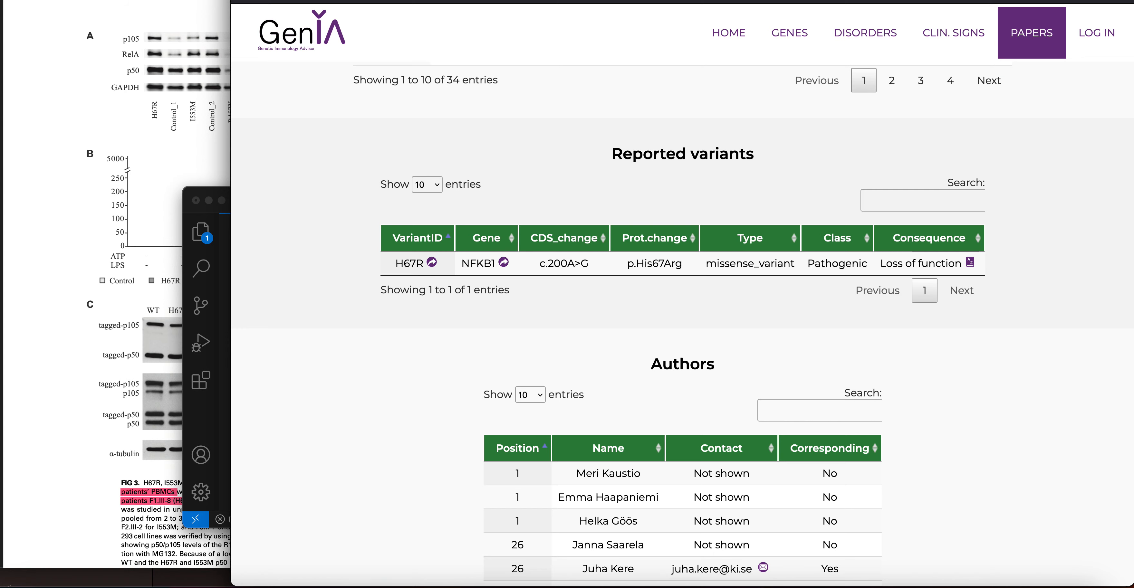
key(ctrl+Tab)
click(264, 1)
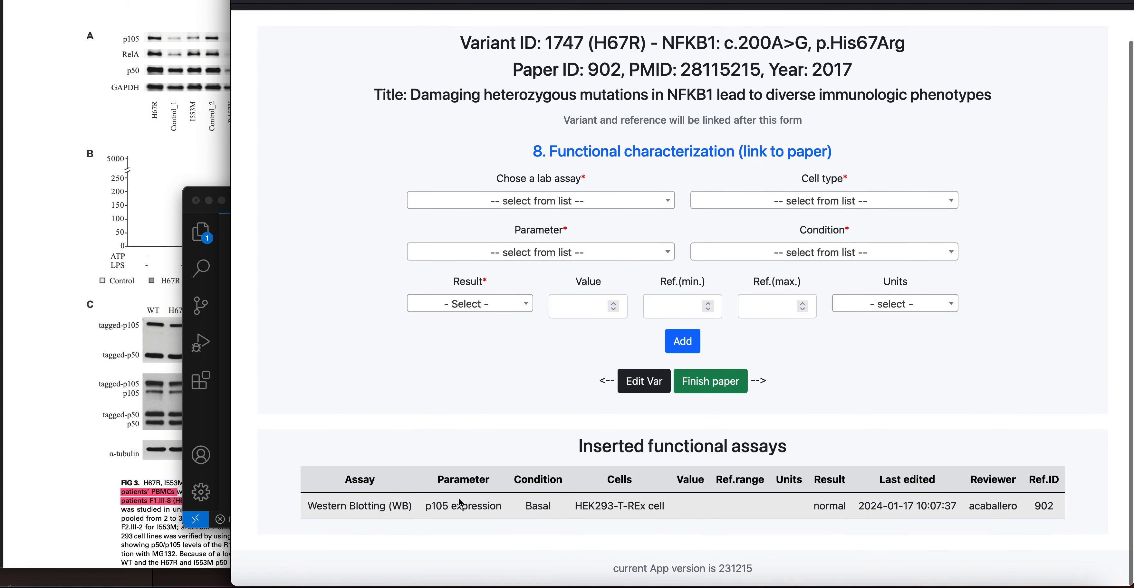
Choose Western Blotting, HEK293-T-REx cell and p50 expression for a second assay
click(516, 204)
click(527, 272)
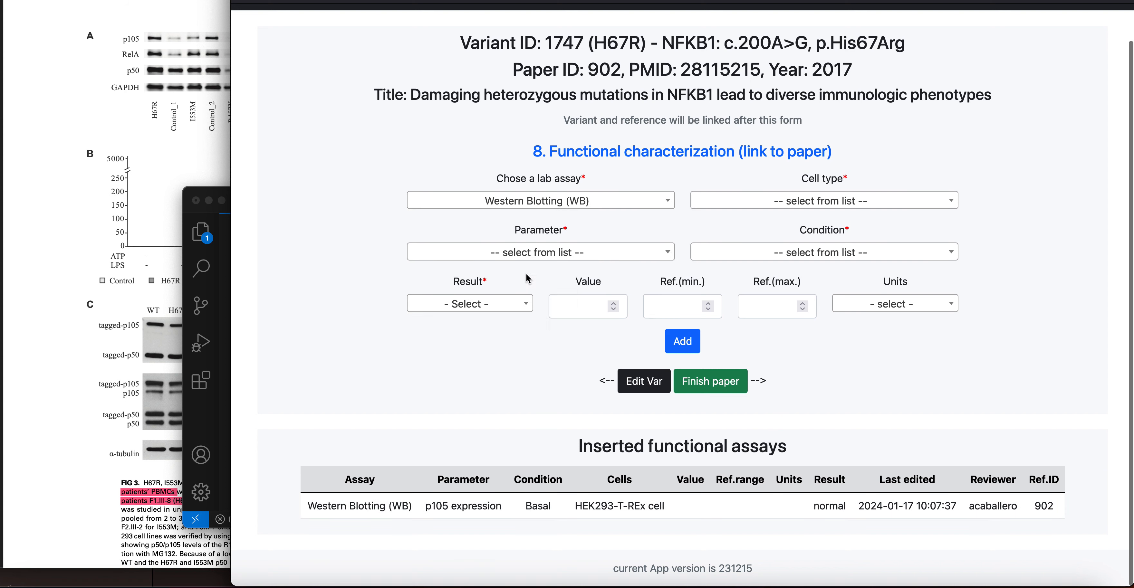
click(801, 201)
text(h)
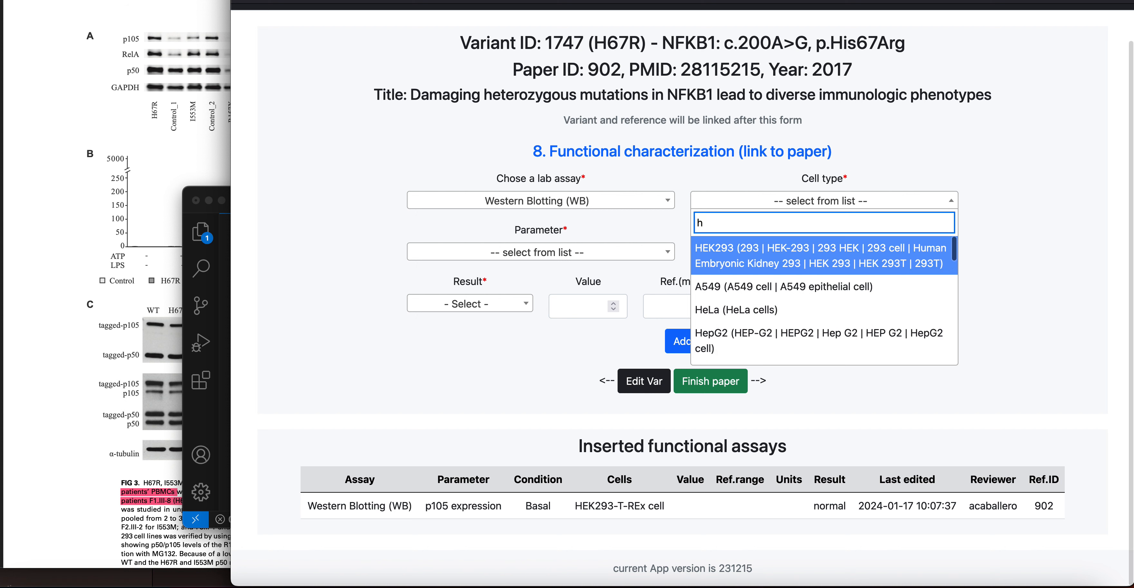
text(ek)
click(729, 289)
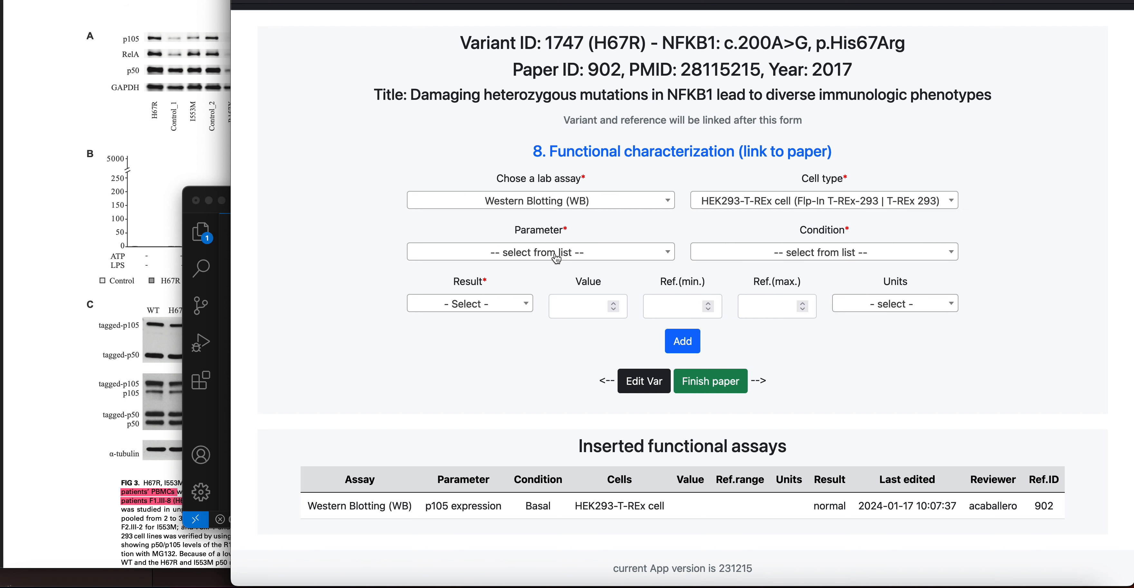
click(556, 259)
text(p50)
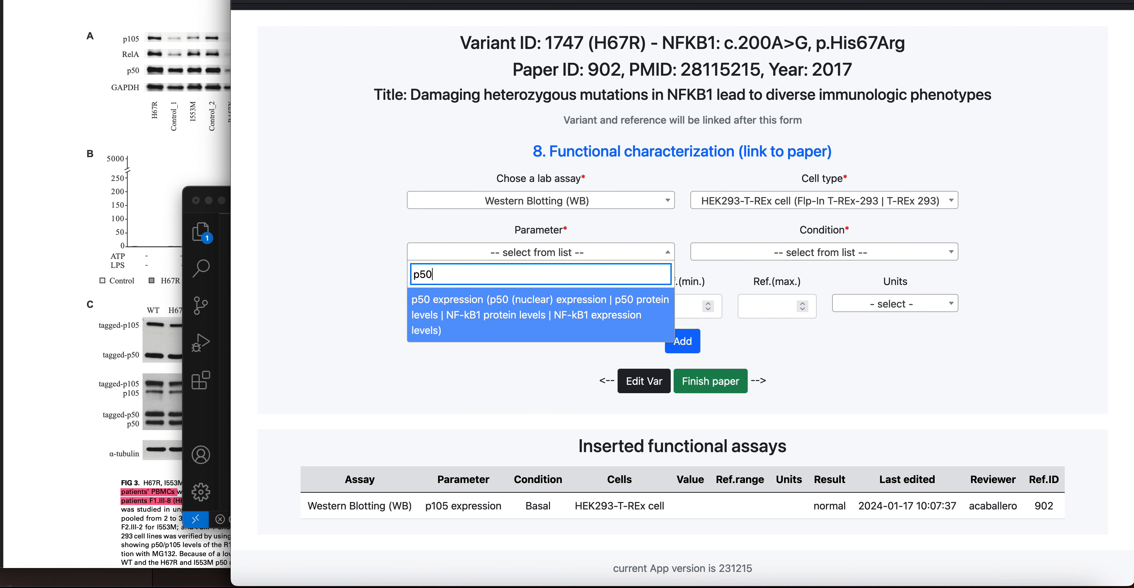
click(475, 312)
Set result Normal and condition Basal, then add the p50 expression assay
click(474, 310)
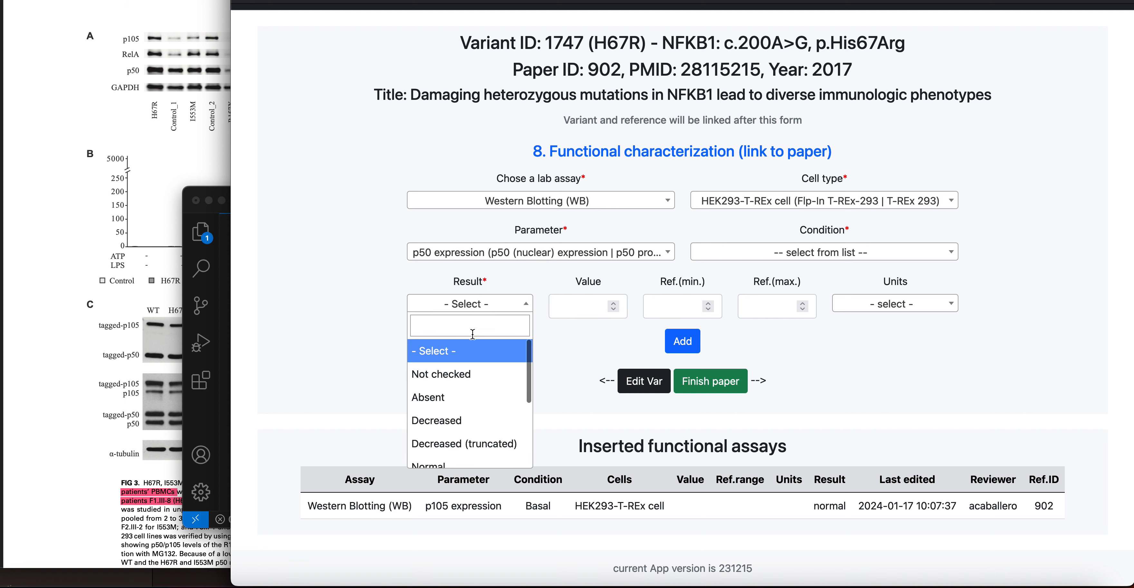
scroll(467, 440, down, 1)
click(464, 450)
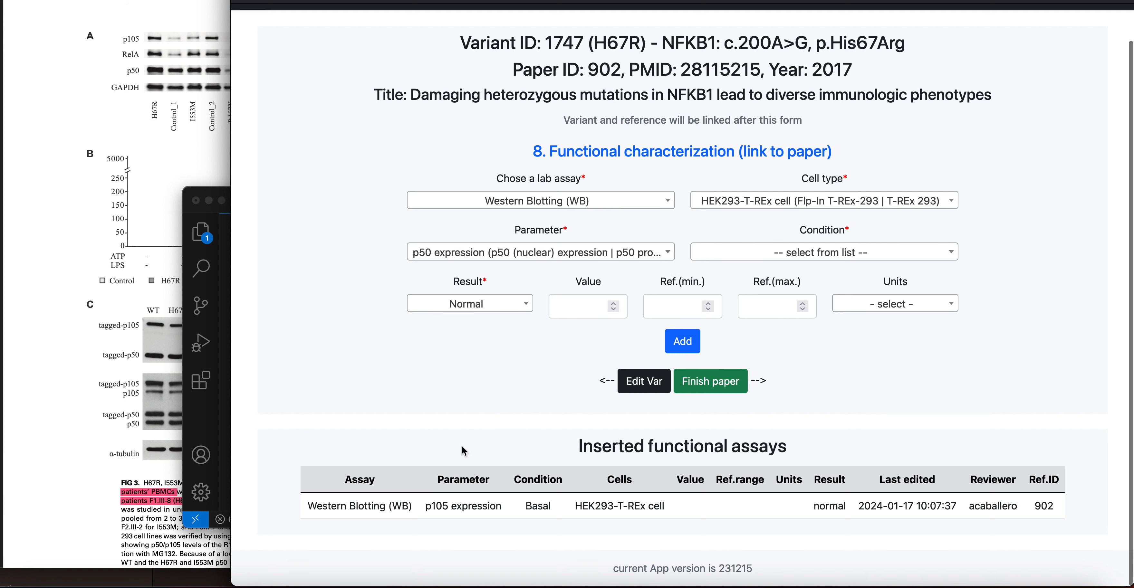
click(823, 259)
click(761, 340)
click(694, 336)
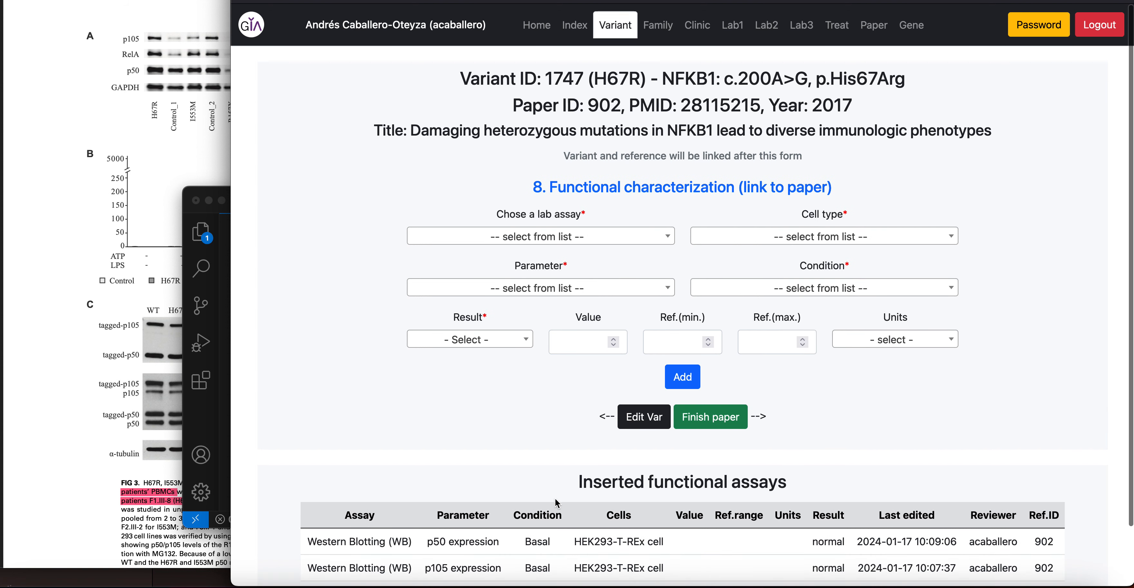
scroll(555, 499, down, 2)
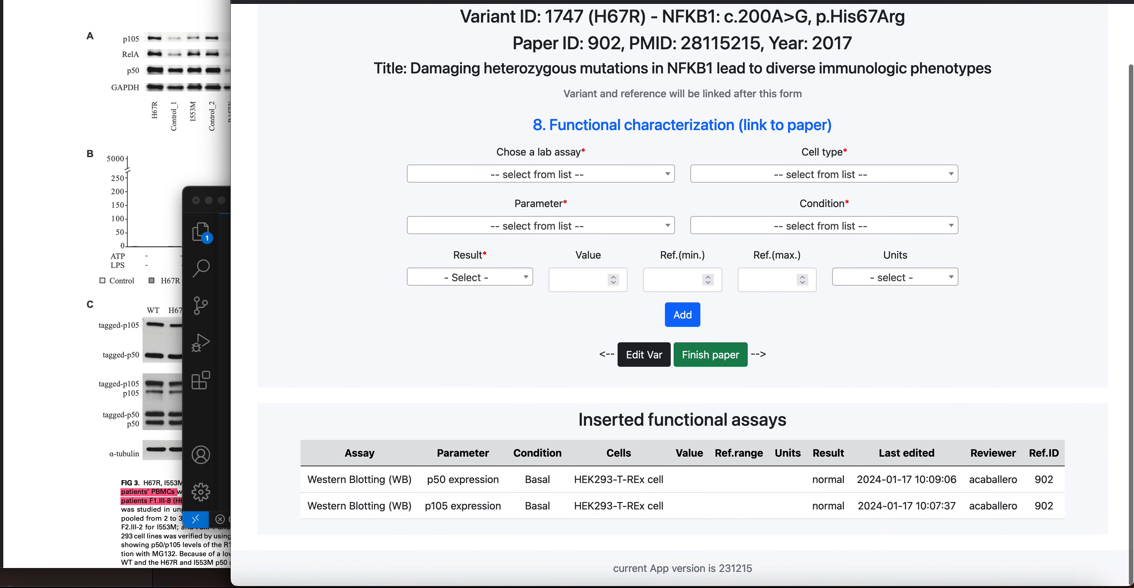
key(ctrl+Tab)
key(ctrl+Tab)
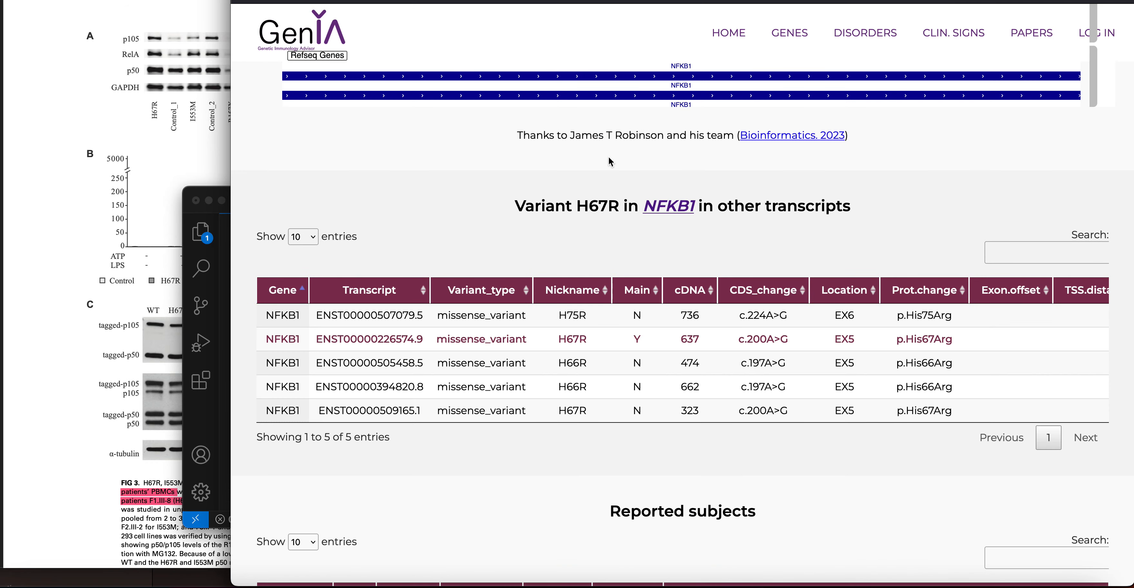
Reload the public H67R page and verify normal p105 and p50 Western Blotting results
scroll(620, 211, up, 20)
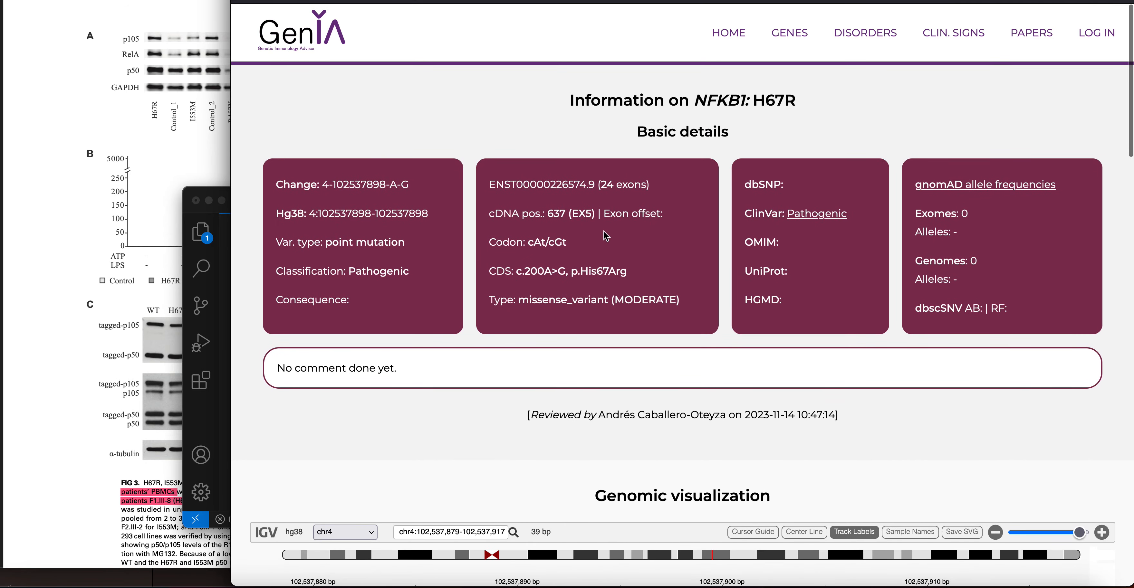
key(super+r)
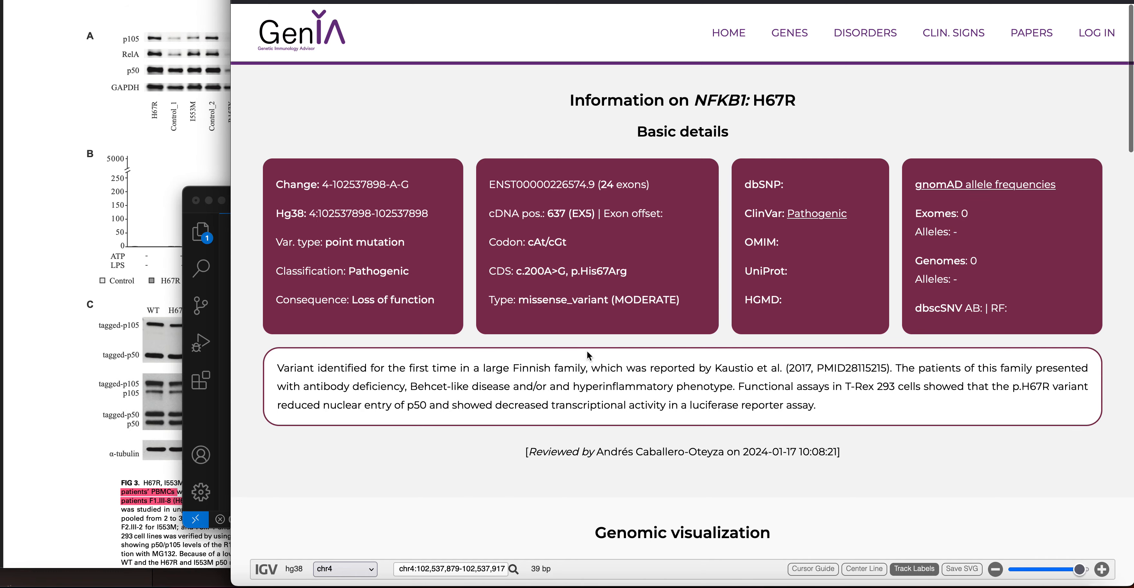
scroll(590, 372, down, 20)
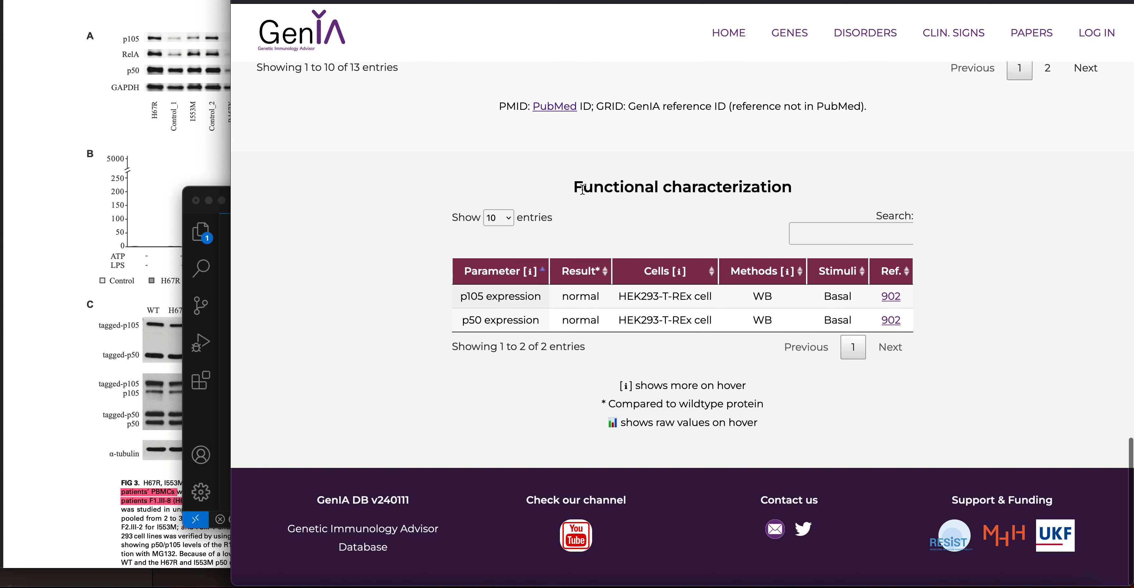
drag(573, 188, 770, 189)
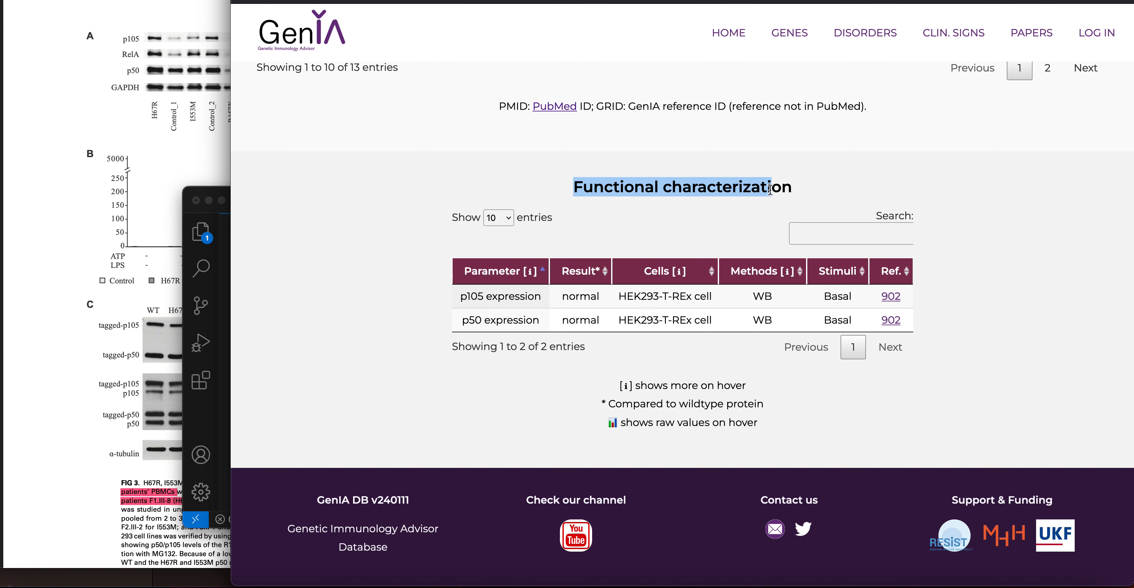
click(718, 201)
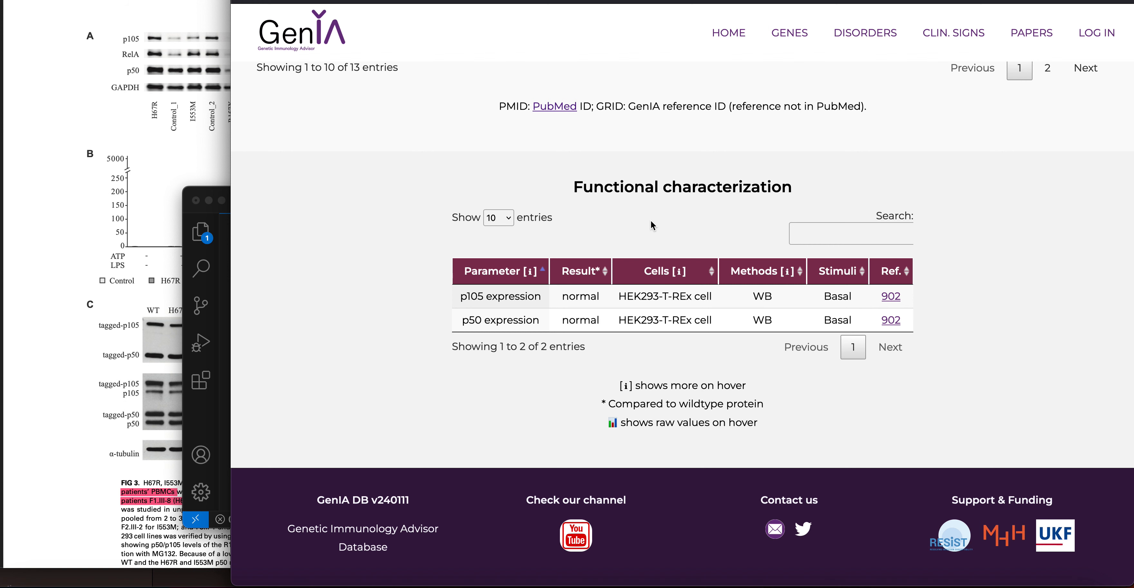
click(629, 1)
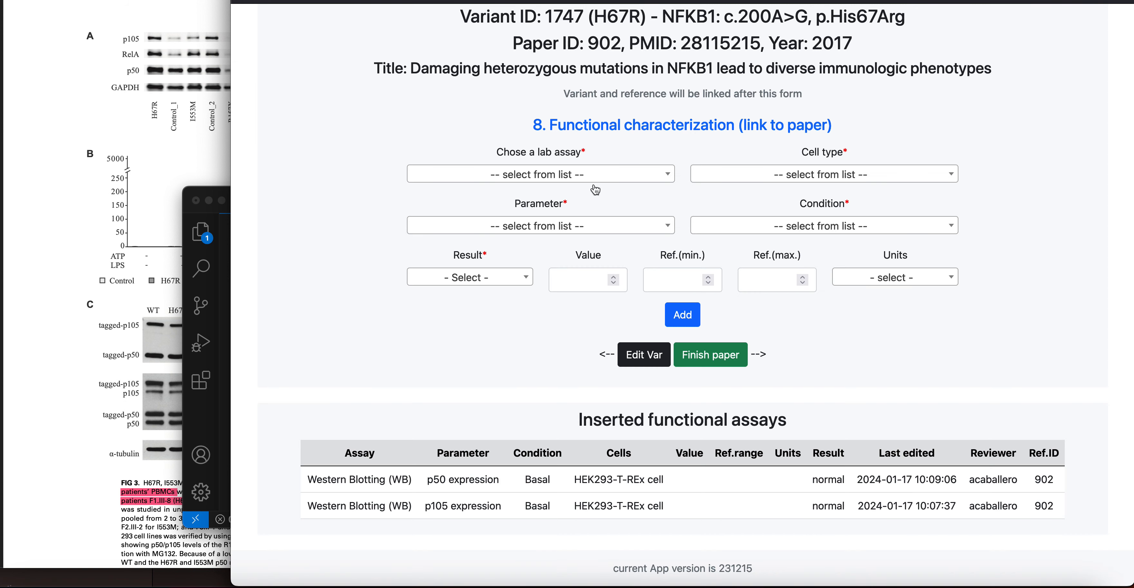
click(179, 158)
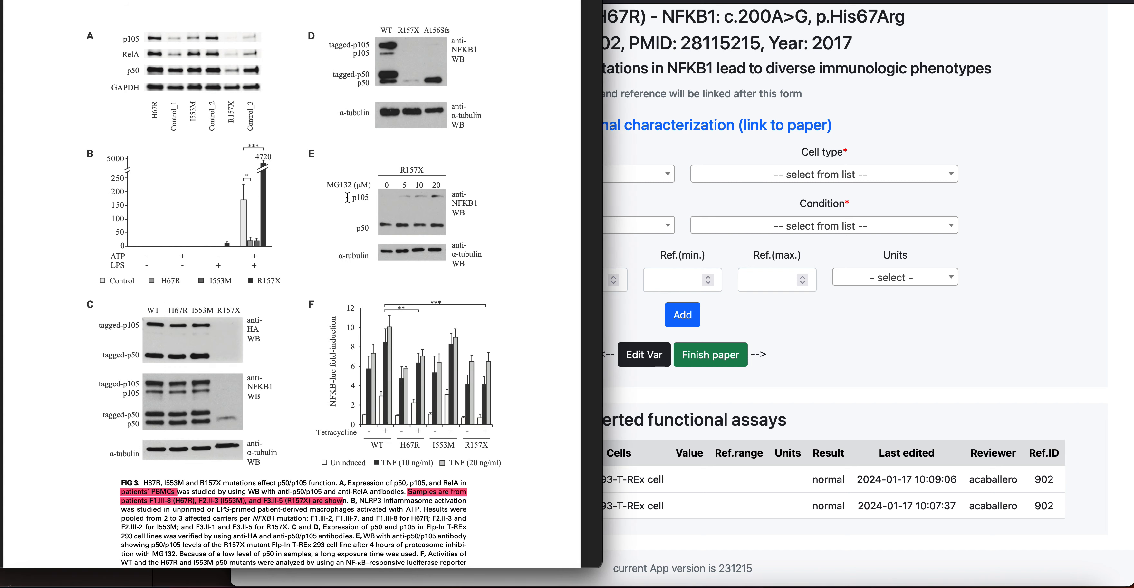
click(636, 192)
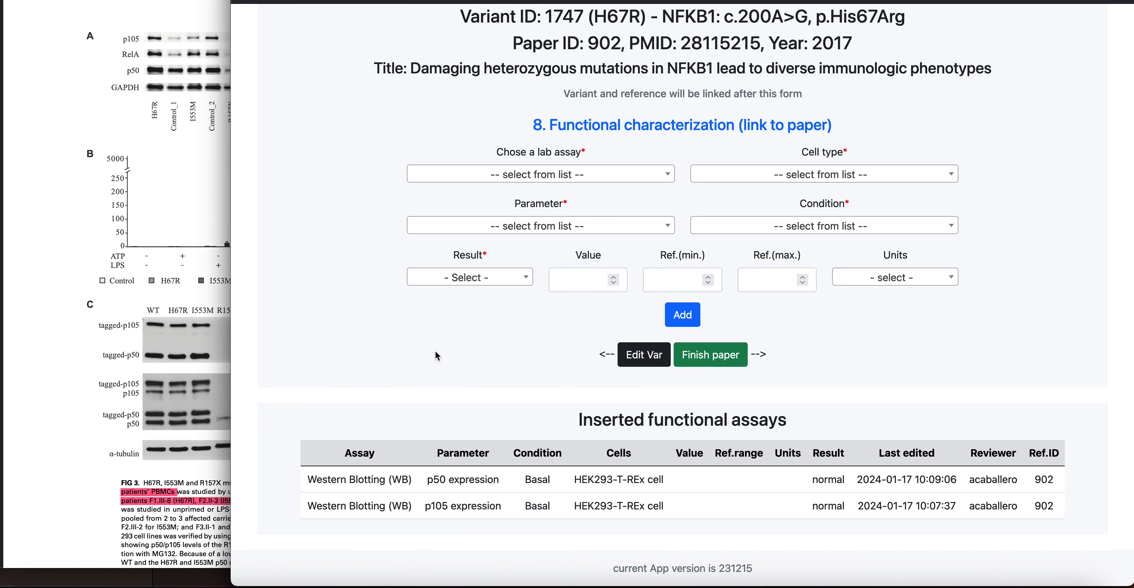